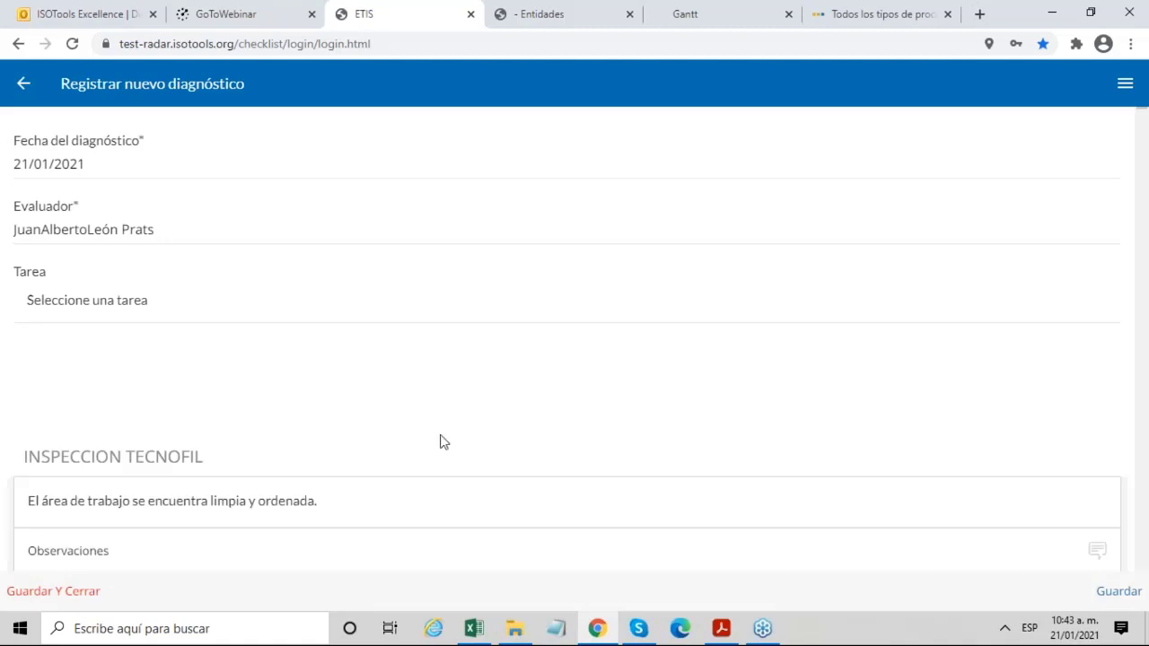
Answer the first INSPECCION TECNOFIL question, about the work area being clean and tidy, with No aplica.
scroll(275, 436, "down", 1)
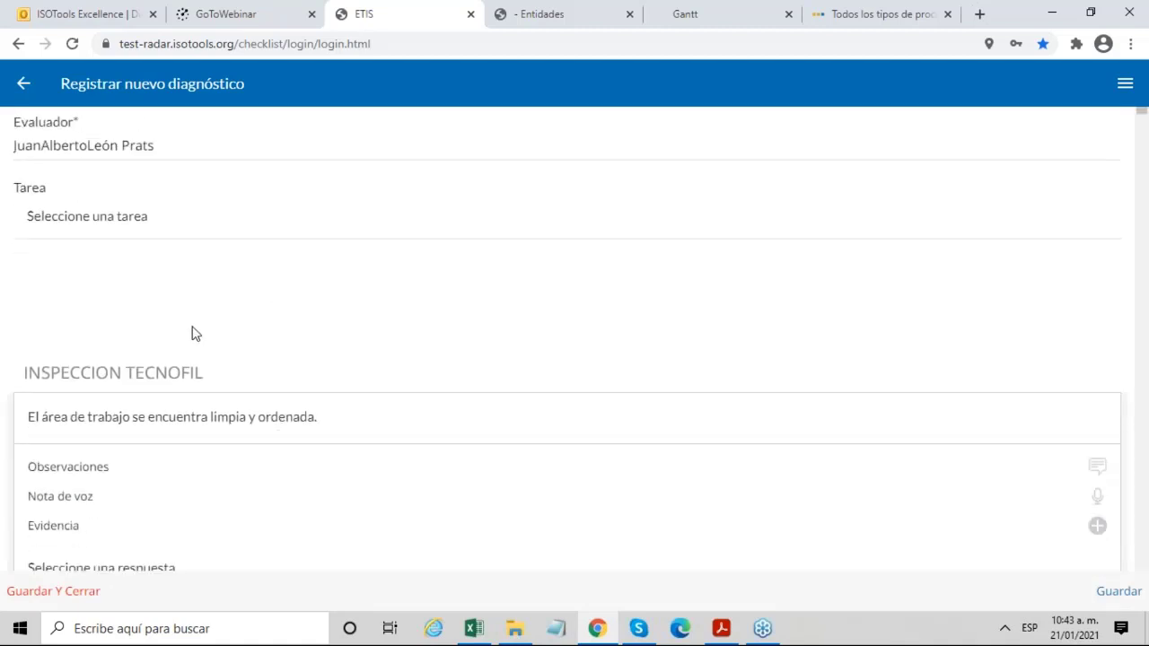
scroll(207, 309, "down", 2)
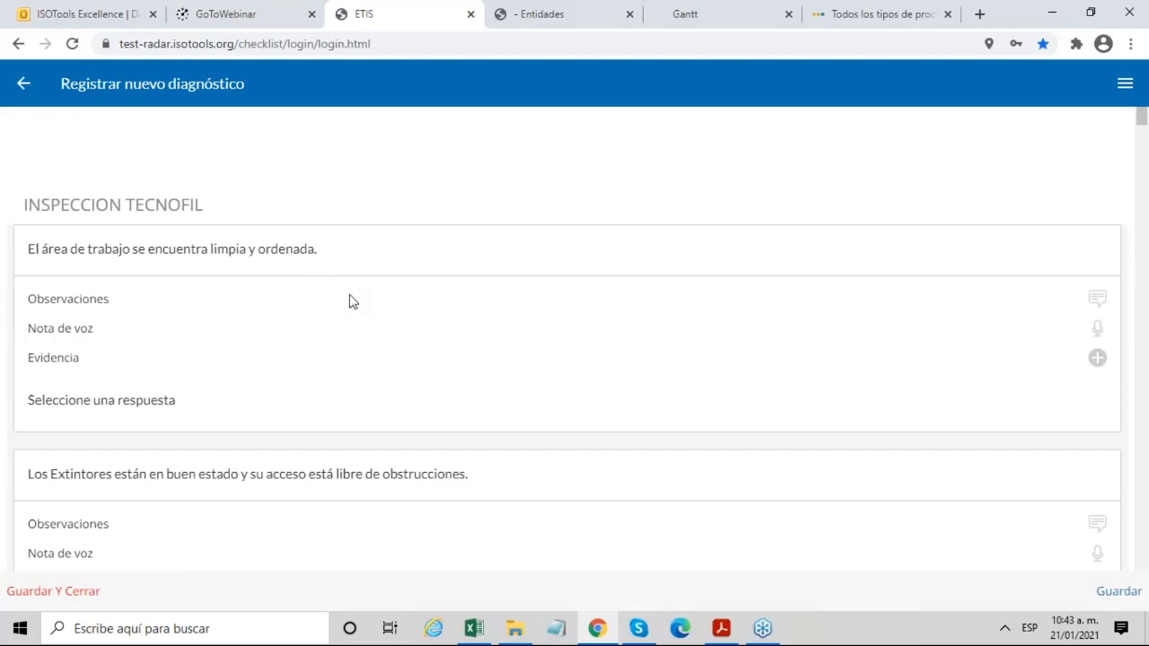
left_click(138, 411)
scroll(172, 501, "down", 1)
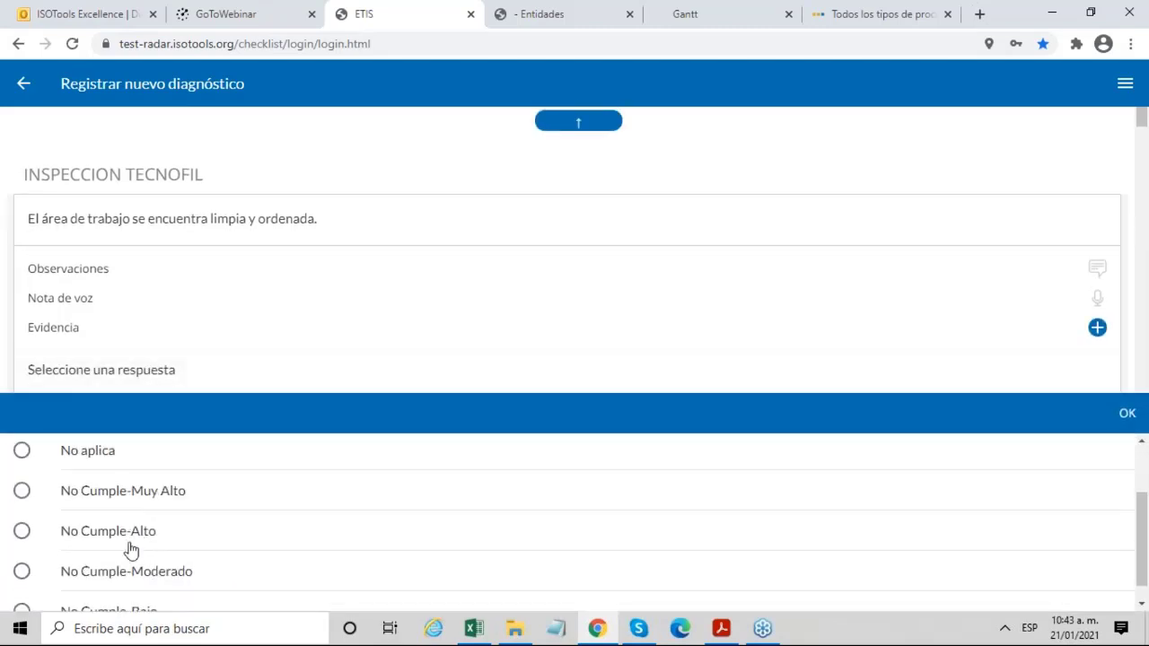
left_click(94, 463)
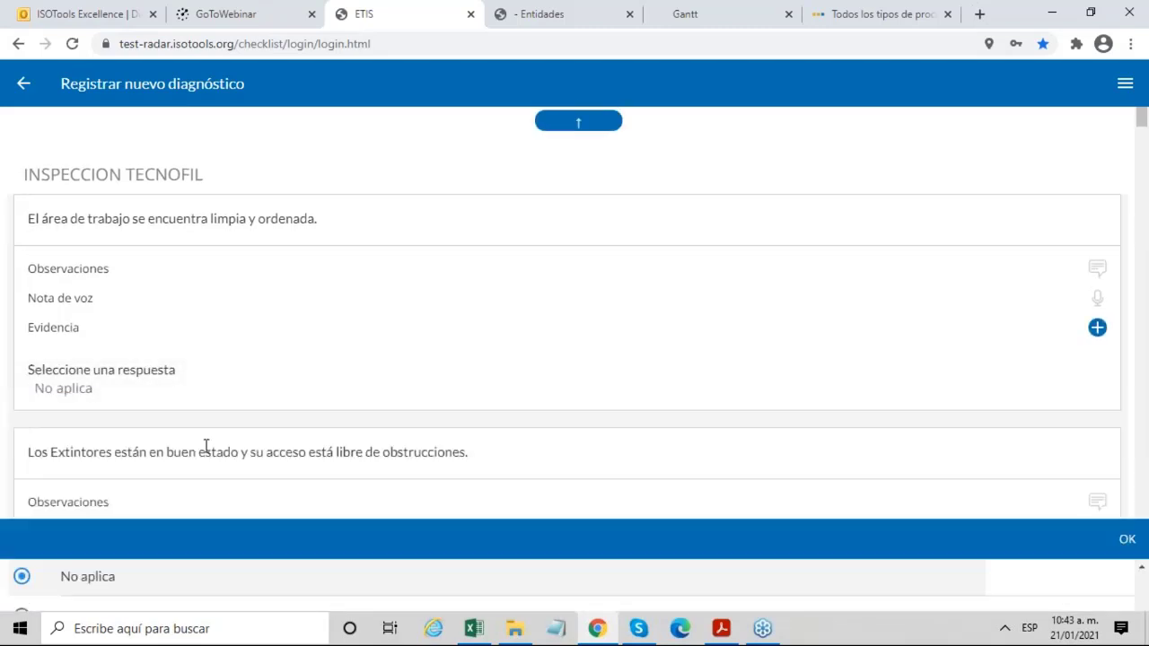
Draw a freehand signature in the Inspeccionado por box at the end of the inspection checklist.
scroll(326, 418, "down", 3)
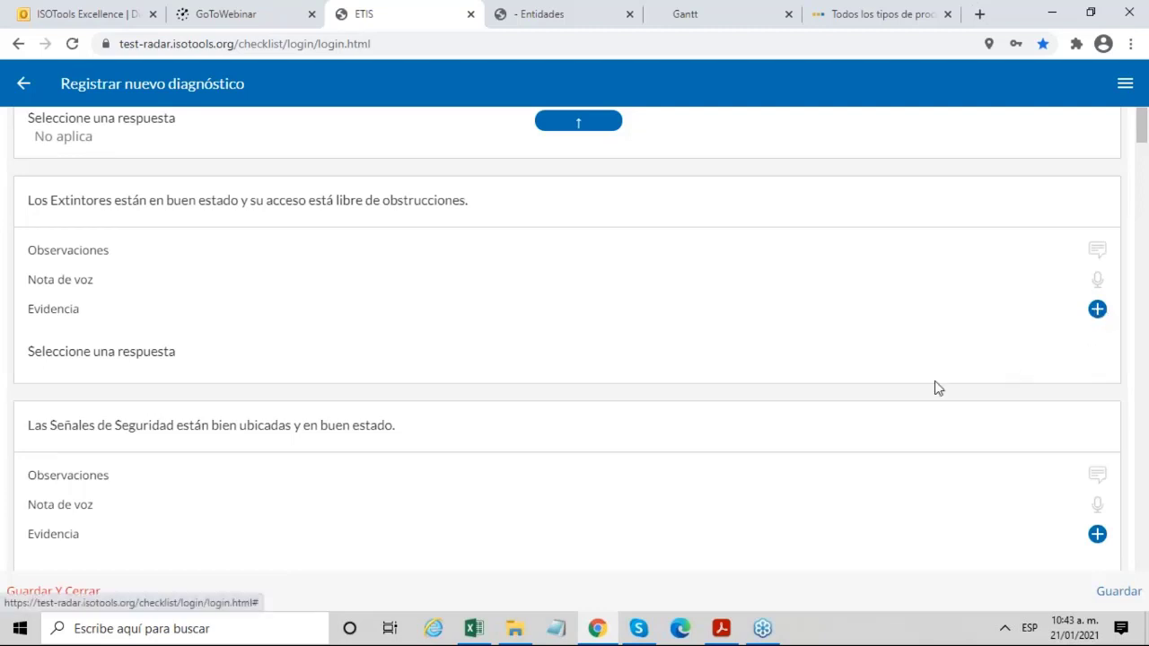
scroll(934, 388, "down", 6)
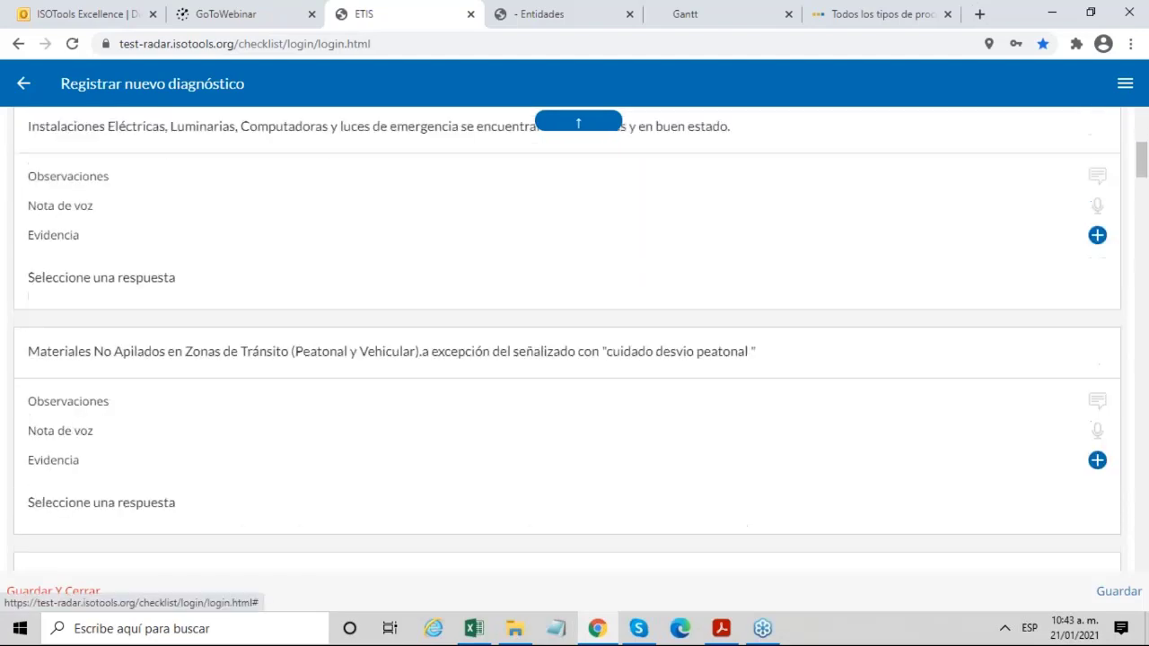
scroll(574, 341, "down", 20)
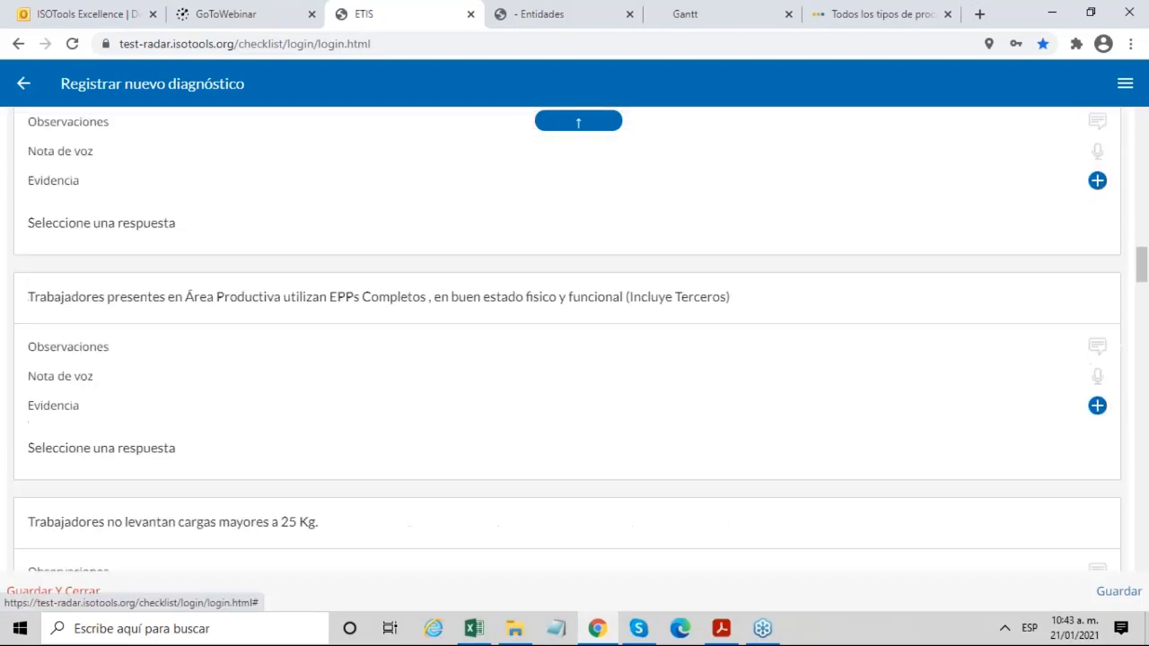
scroll(607, 377, "down", 12)
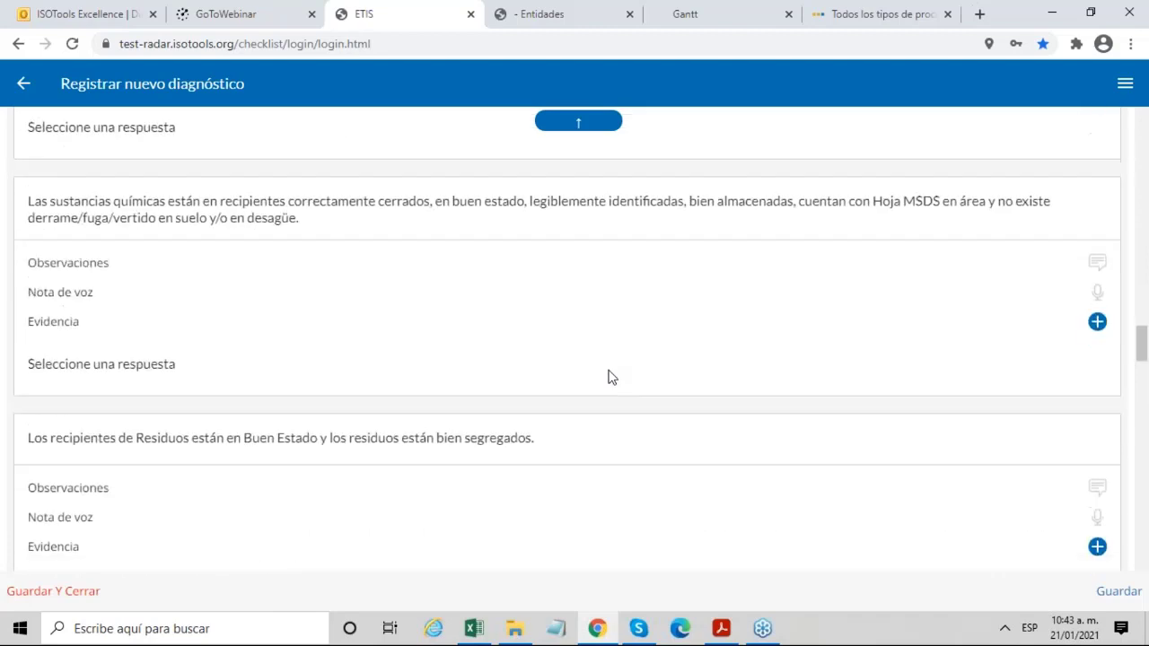
scroll(608, 377, "down", 12)
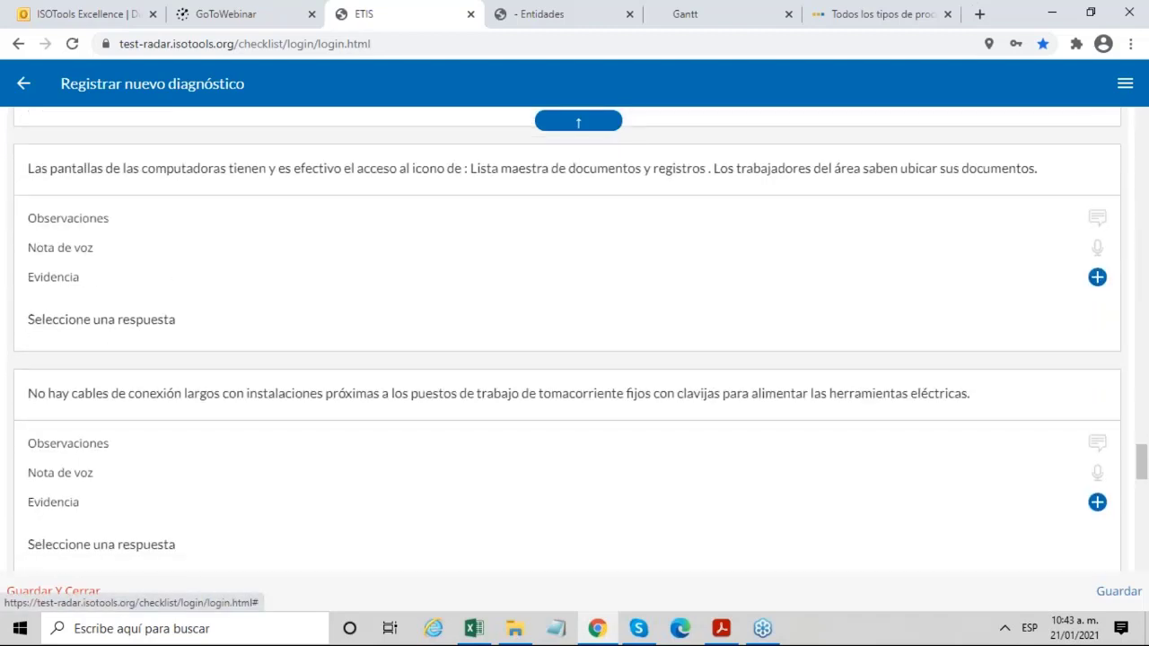
scroll(490, 380, "down", 12)
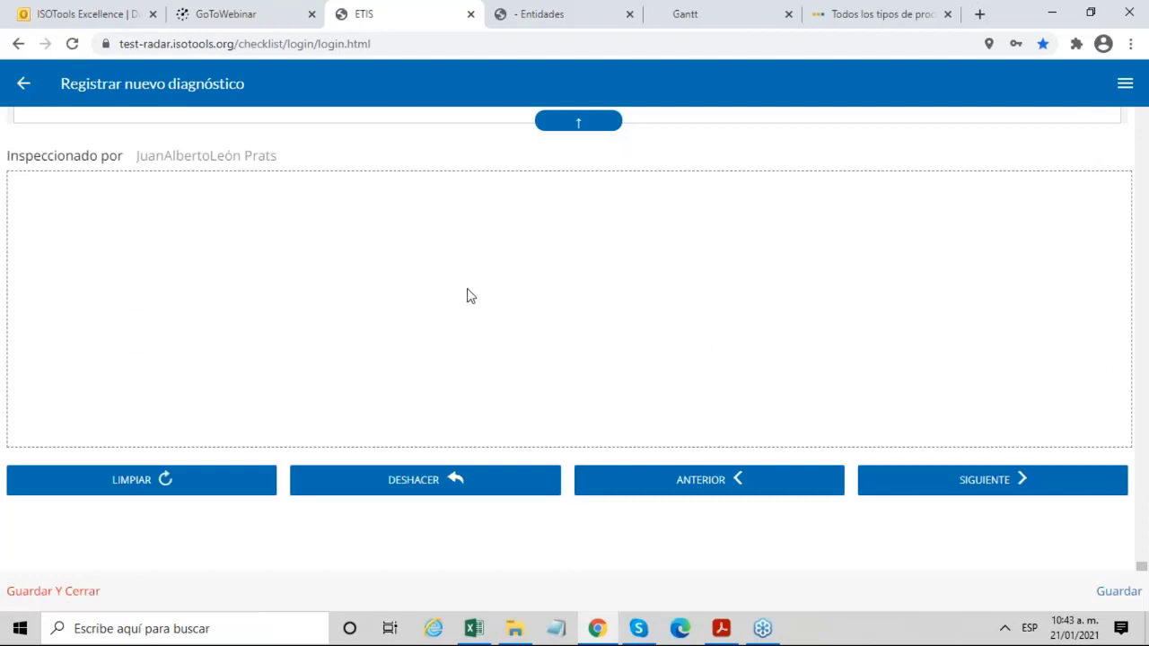
mouse_move(378, 390)
left_mouse_down()
mouse_move(467, 311)
mouse_move(531, 359)
mouse_move(476, 362)
mouse_move(544, 387)
left_mouse_up()
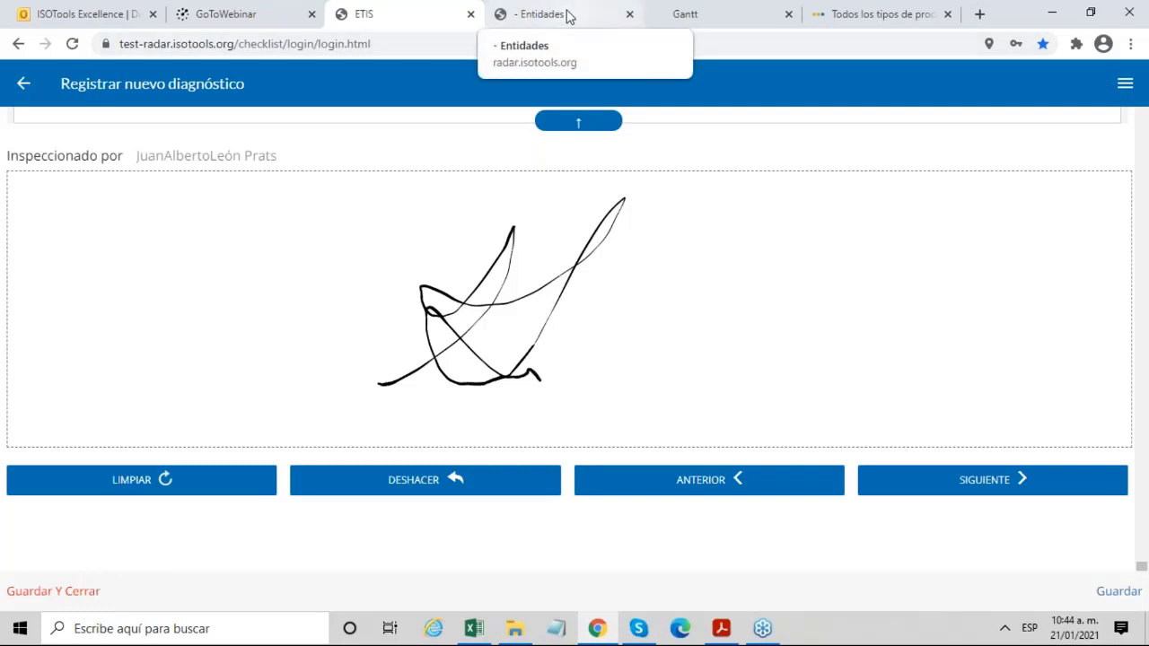
Switch to the ISOTools list of all process types and view the workflow diagram of CHECK-1-2020.
left_click(830, 14)
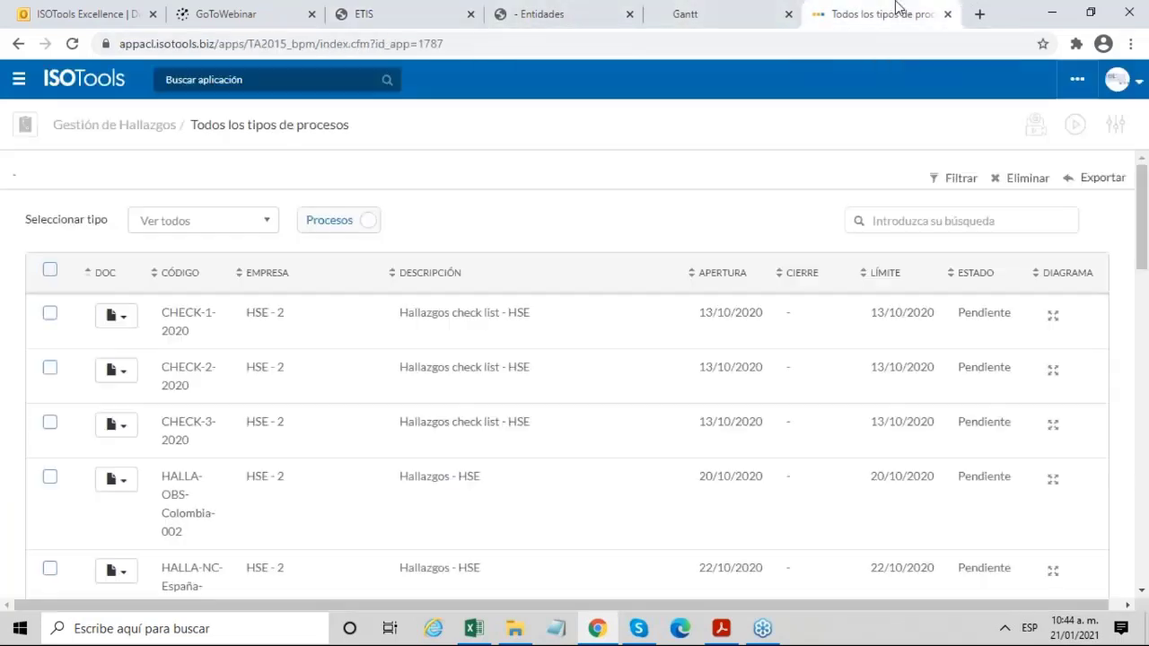
left_click(206, 221)
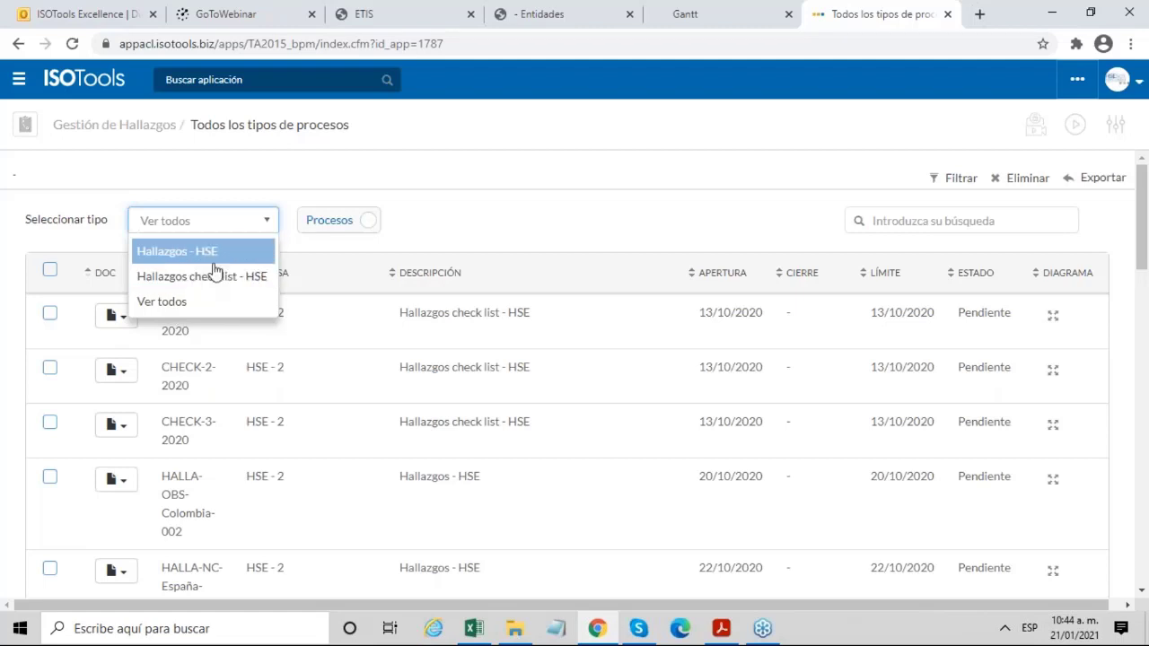
left_click(449, 237)
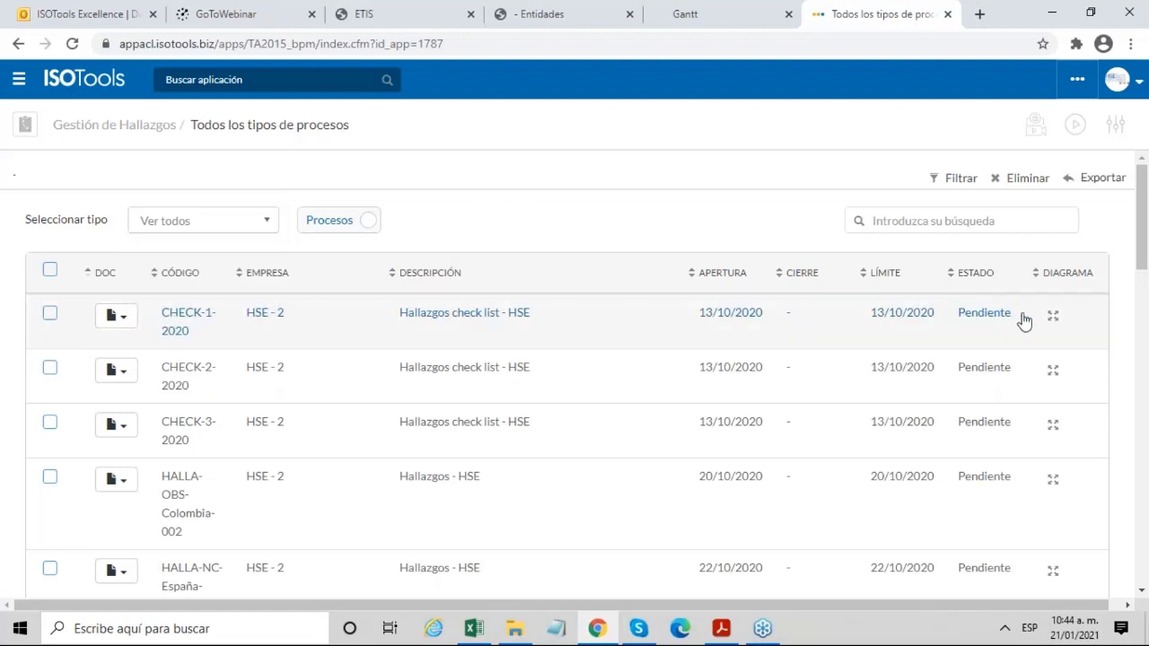
left_click(1053, 319)
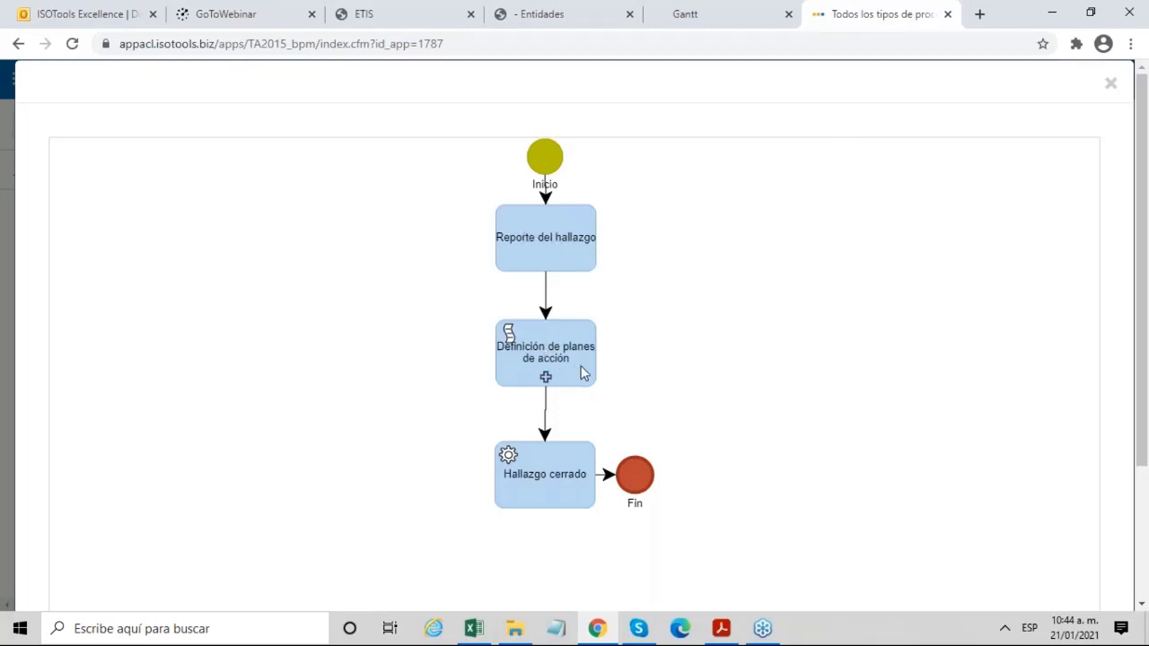
left_click(1110, 83)
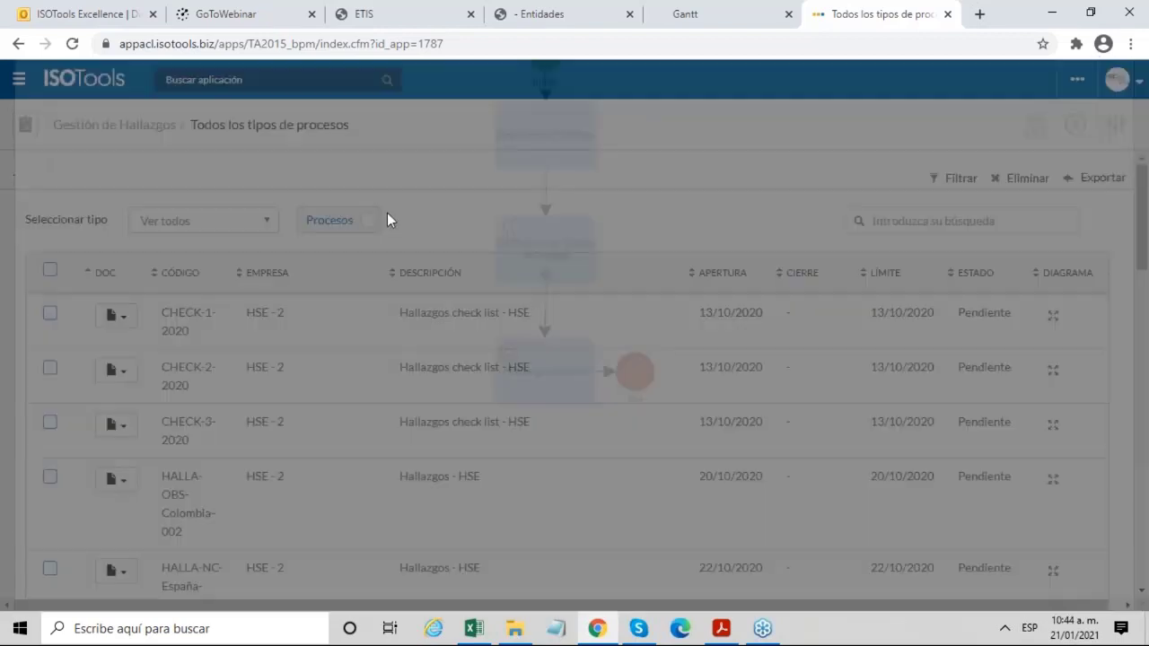
Show only the Hallazgos - HSE process type and examine the first finding's workflow diagram from Inicio to Fin.
left_click(253, 223)
left_click(249, 251)
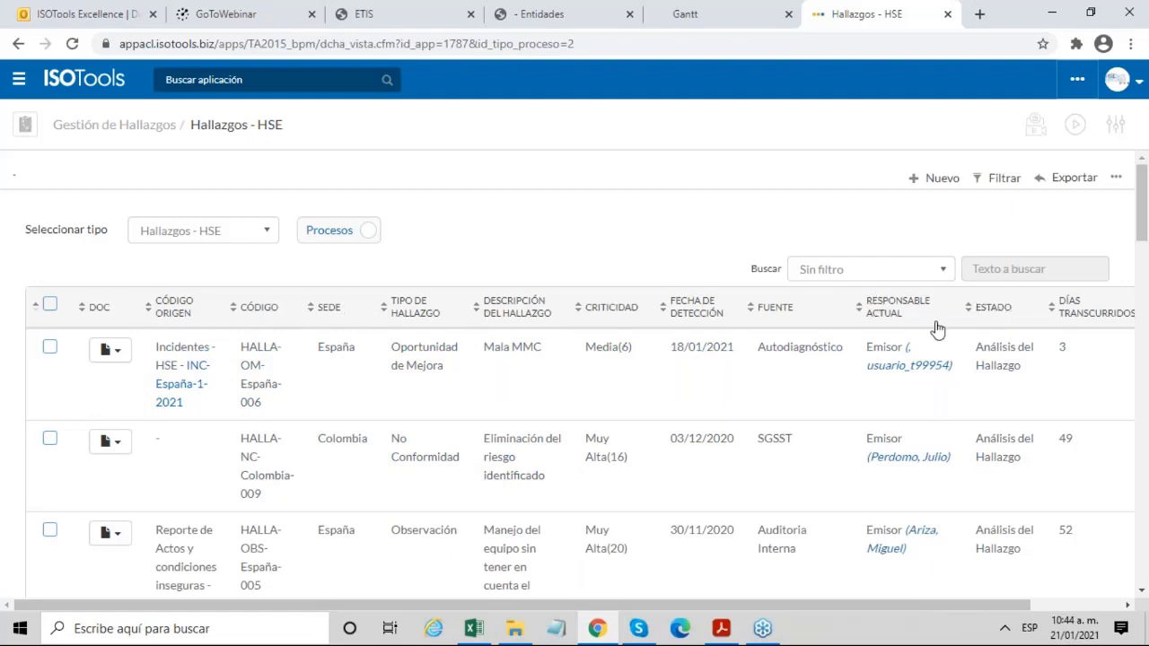
left_click_drag(787, 603, 1096, 456)
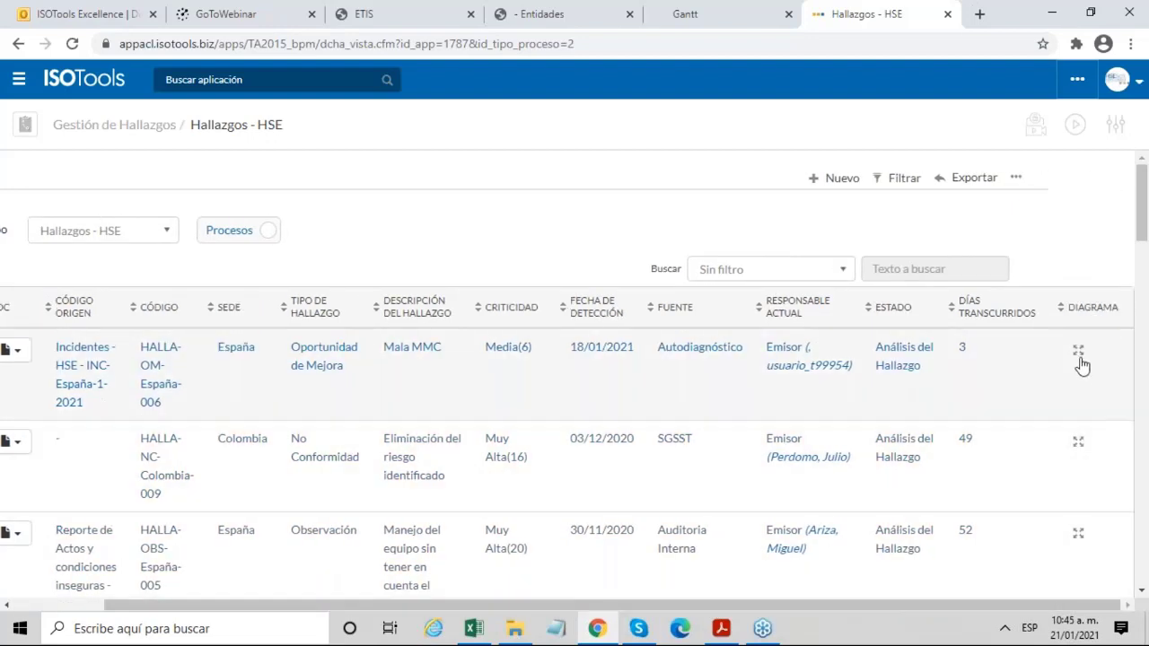
left_click(1078, 351)
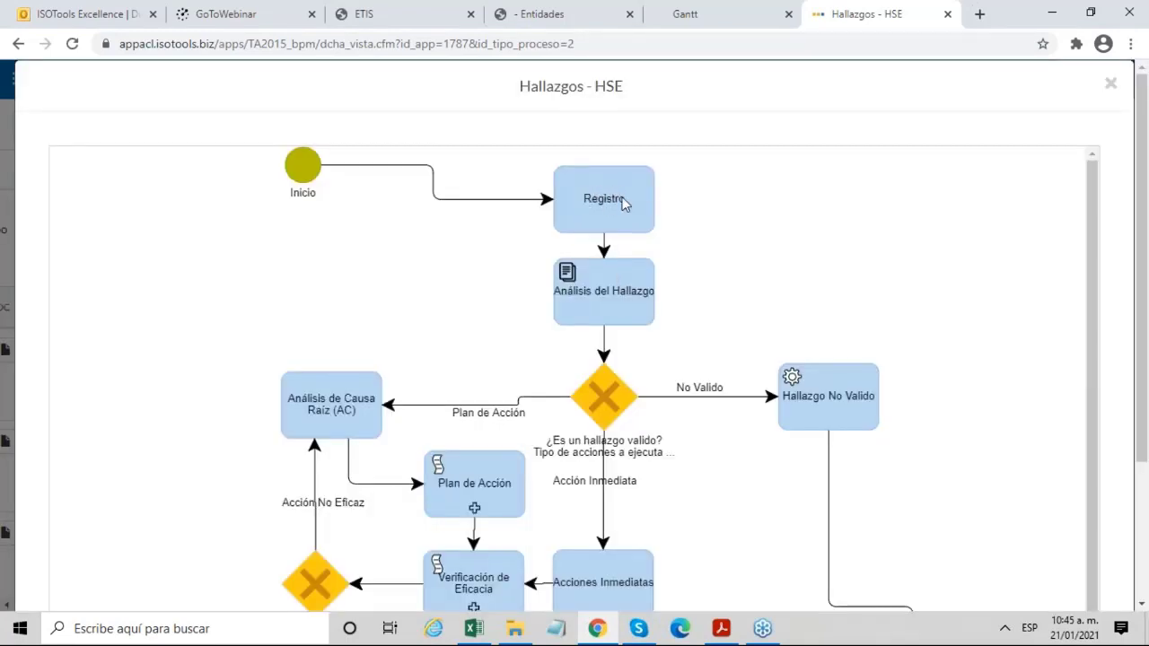
scroll(626, 201, "down", 1)
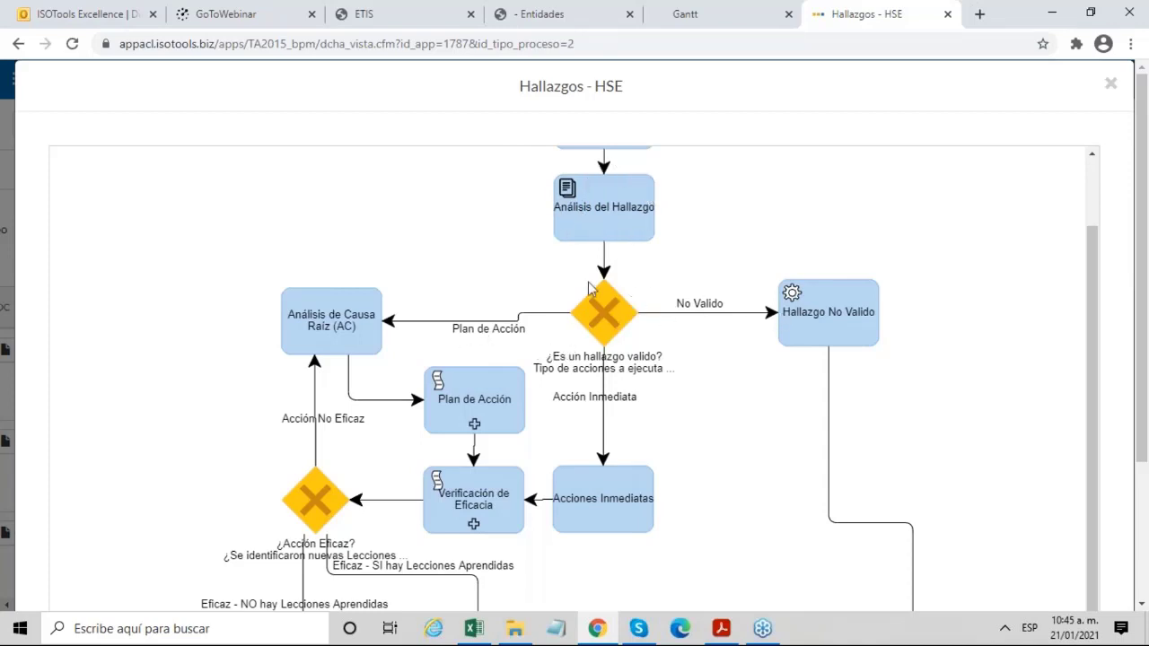
scroll(594, 267, "down", 1)
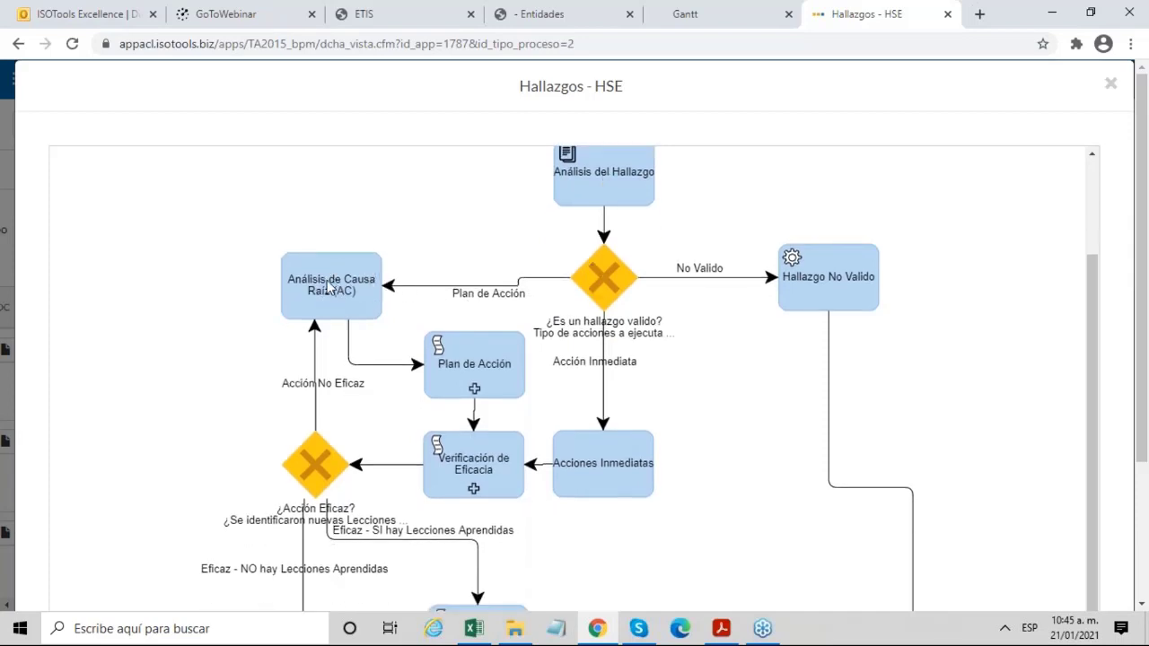
scroll(330, 285, "down", 2)
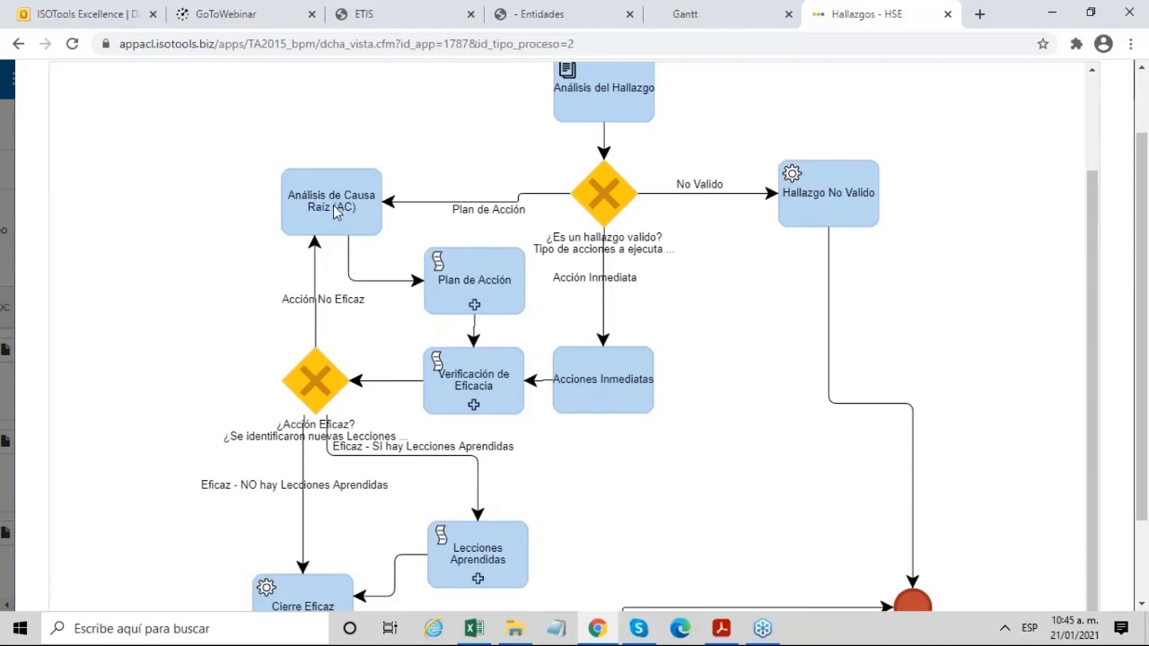
scroll(336, 209, "down", 2)
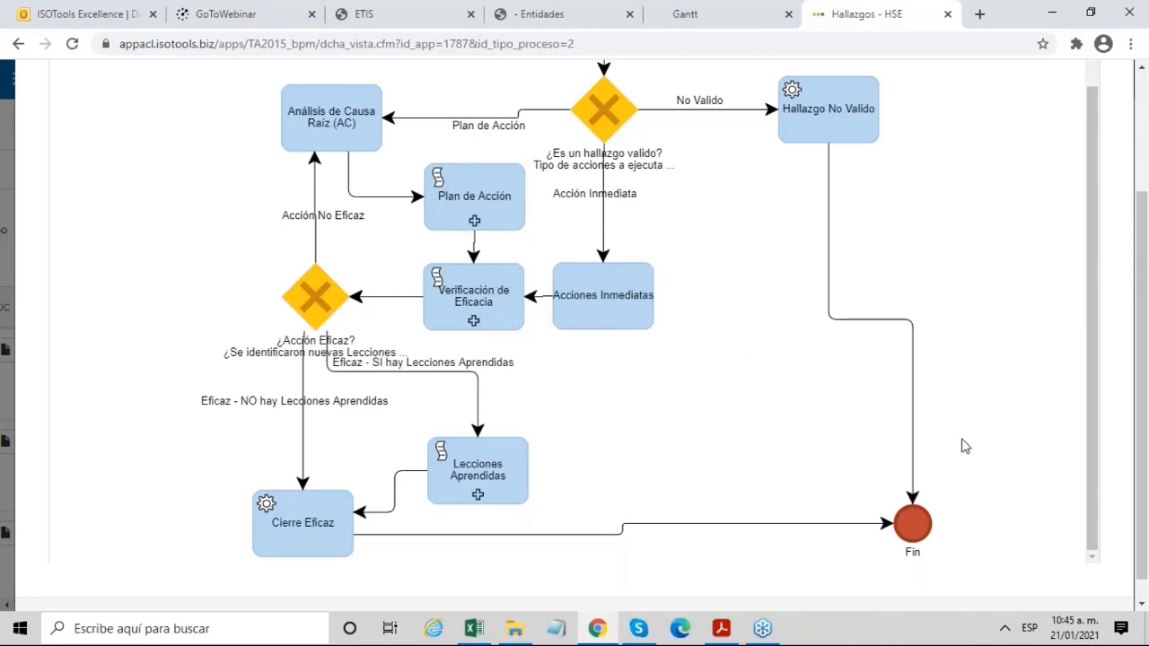
scroll(964, 440, "up", 4)
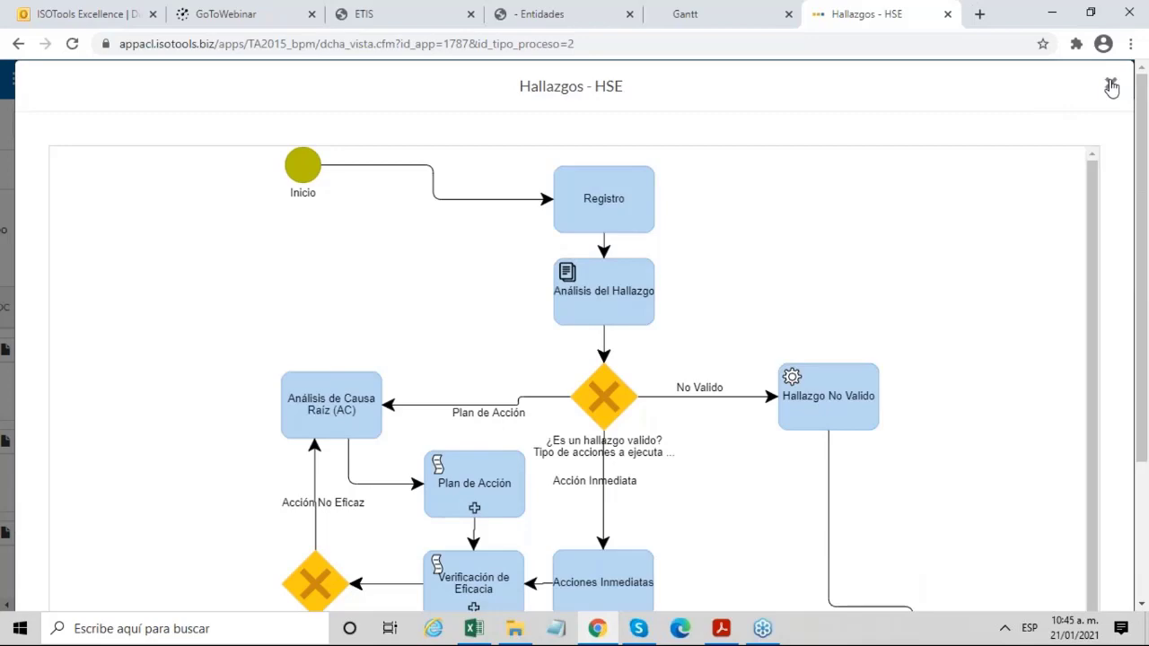
left_click(1111, 85)
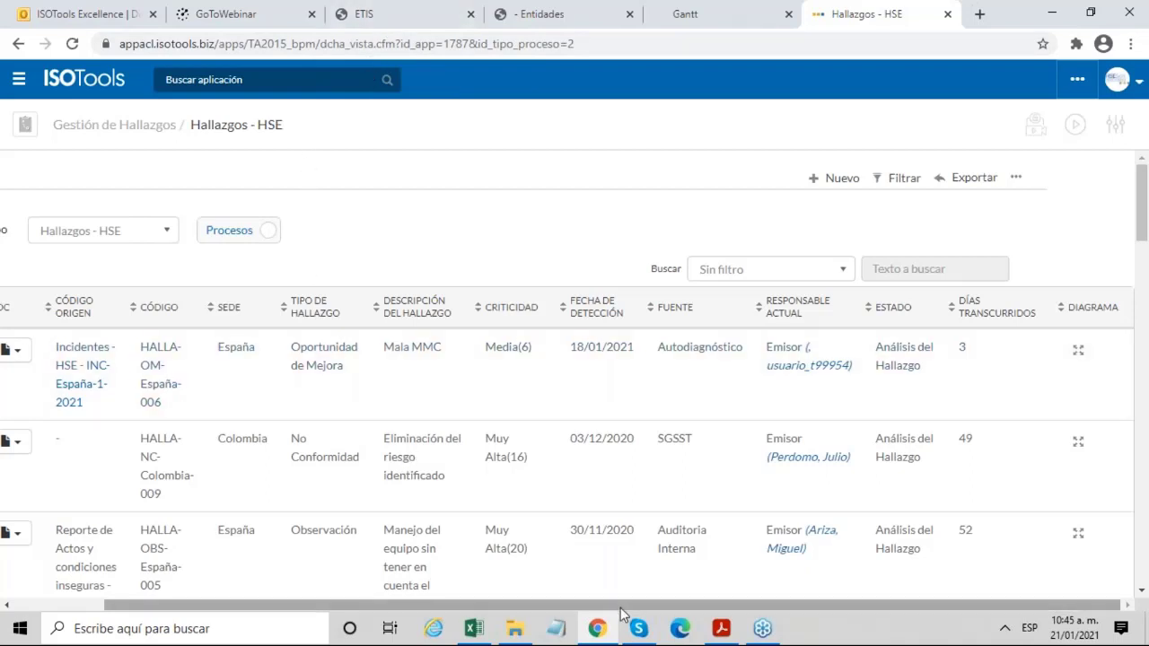
Filter the Hallazgos - HSE list by Estado with the option Ver sólo Cerradas.
left_click_drag(633, 610, 543, 611)
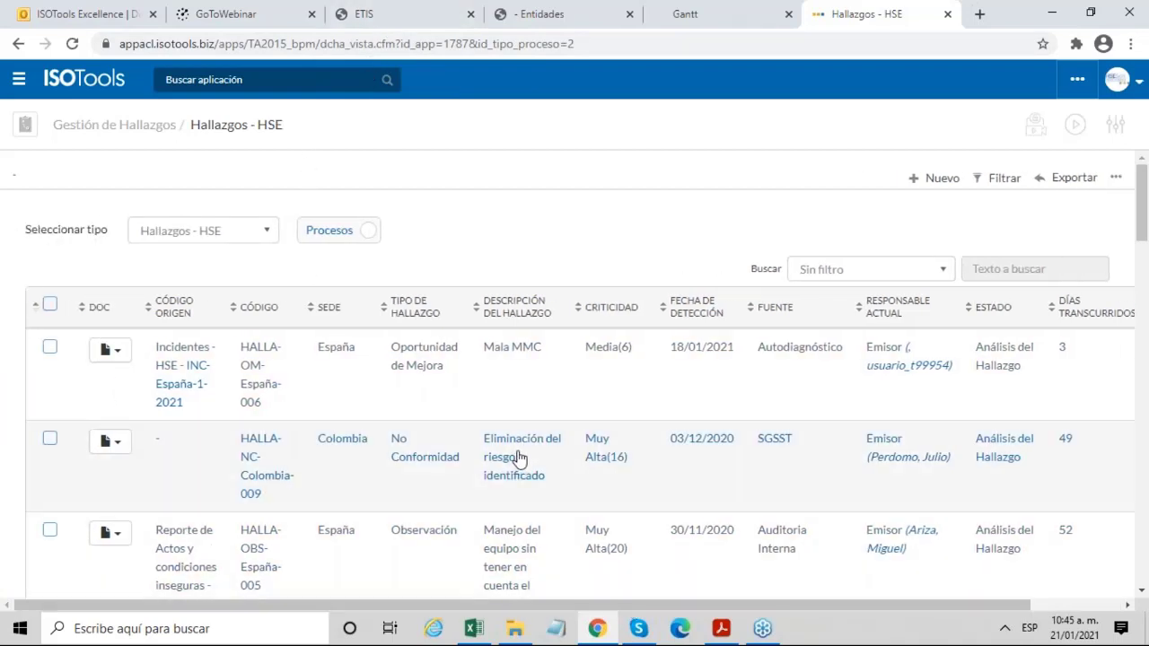
scroll(543, 320, "down", 1)
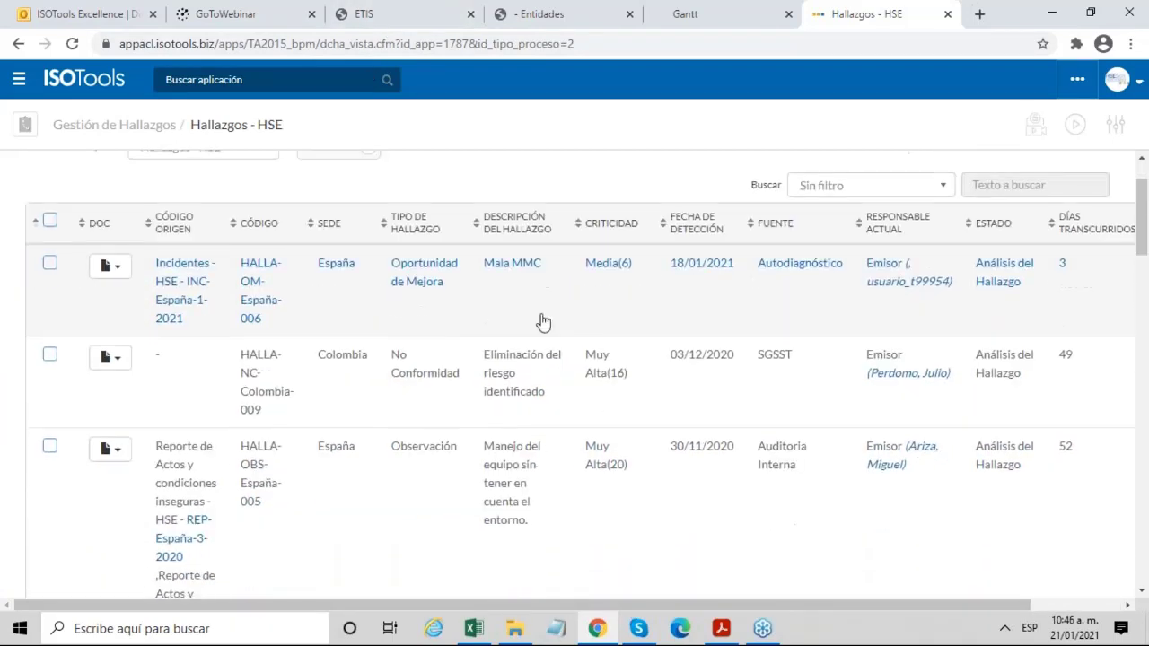
scroll(556, 305, "up", 1)
scroll(574, 296, "down", 1)
scroll(1024, 269, "up", 1)
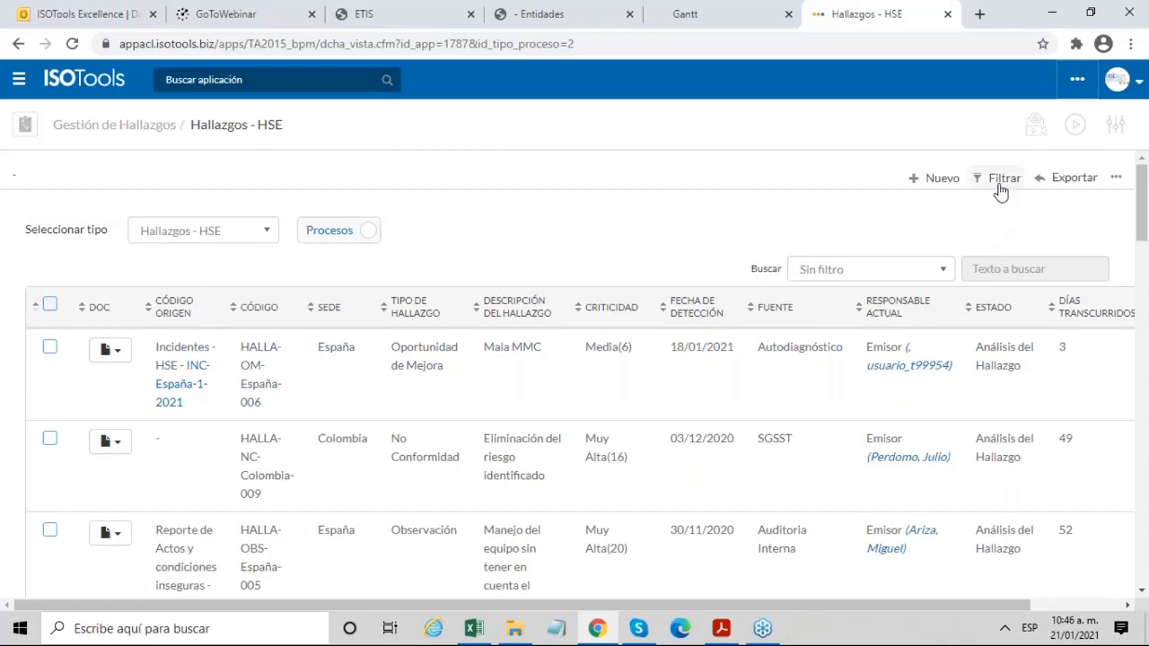
left_click(1002, 183)
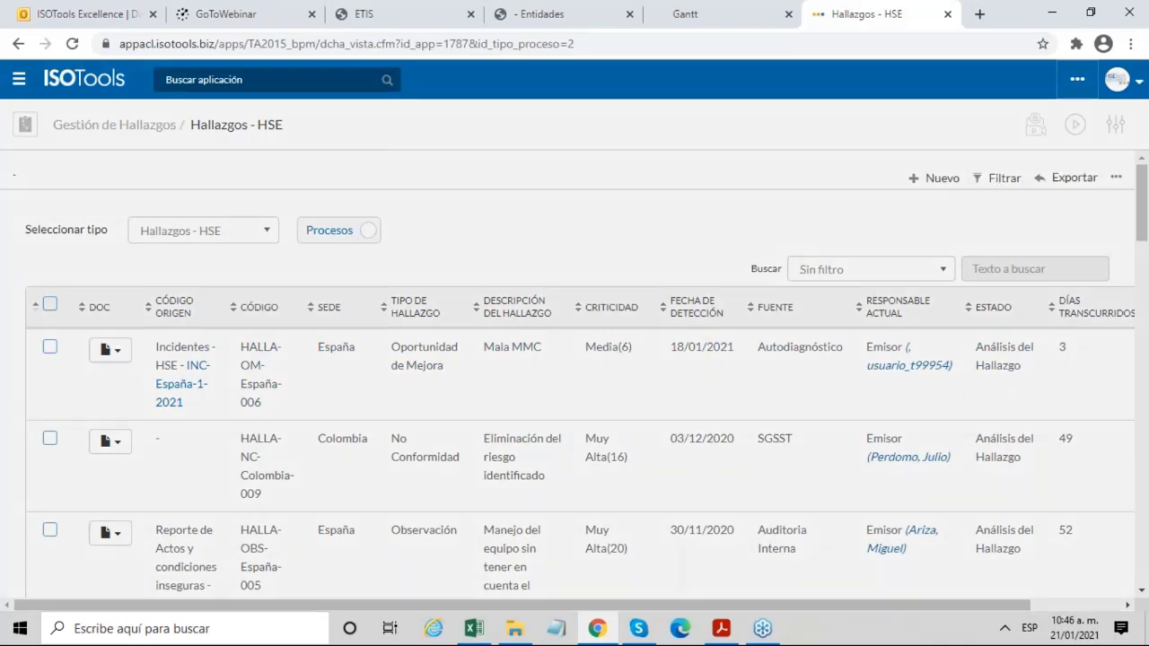
scroll(359, 350, "down", 5)
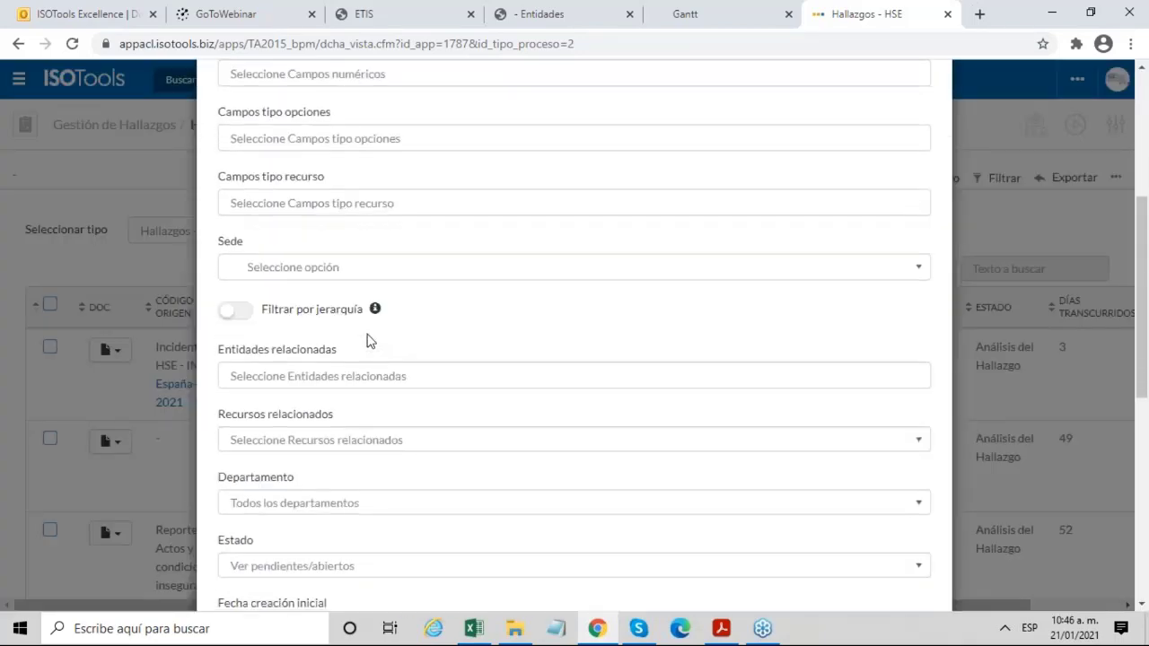
scroll(359, 356, "down", 2)
left_click(338, 359)
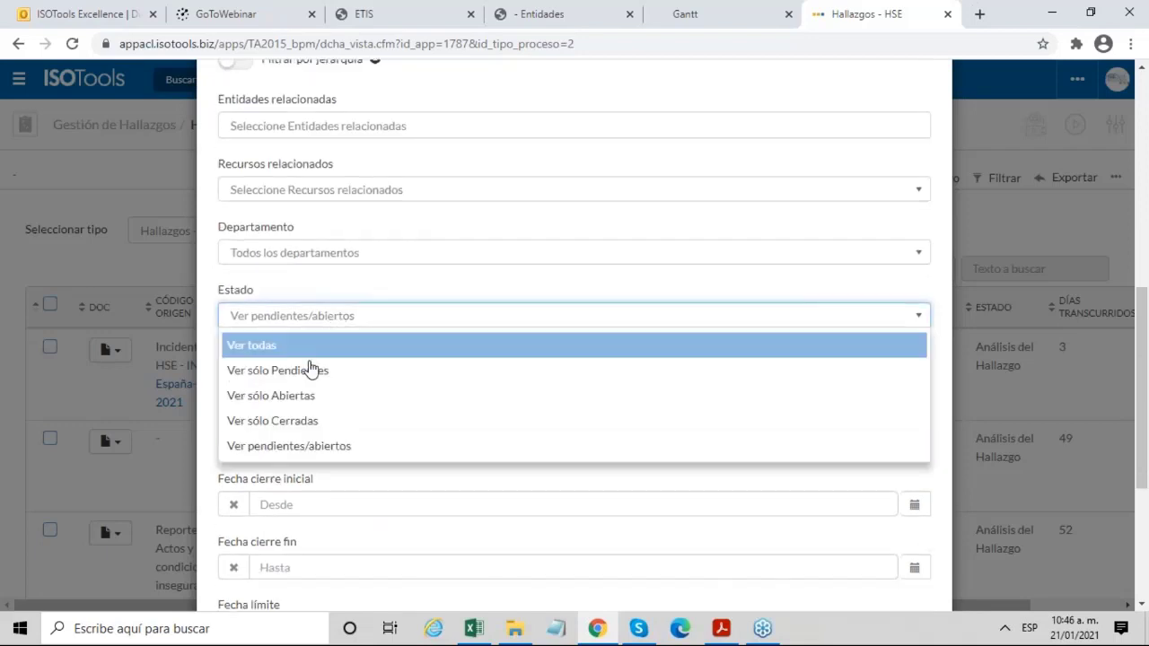
left_click(300, 421)
scroll(749, 335, "down", 4)
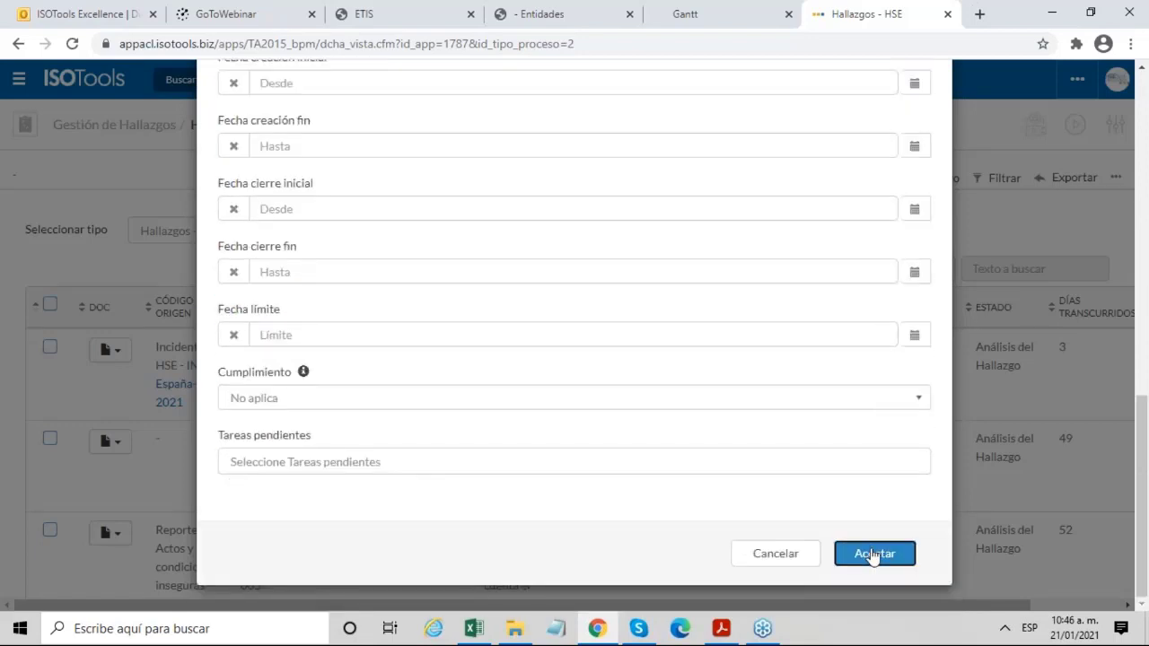
left_click(884, 551)
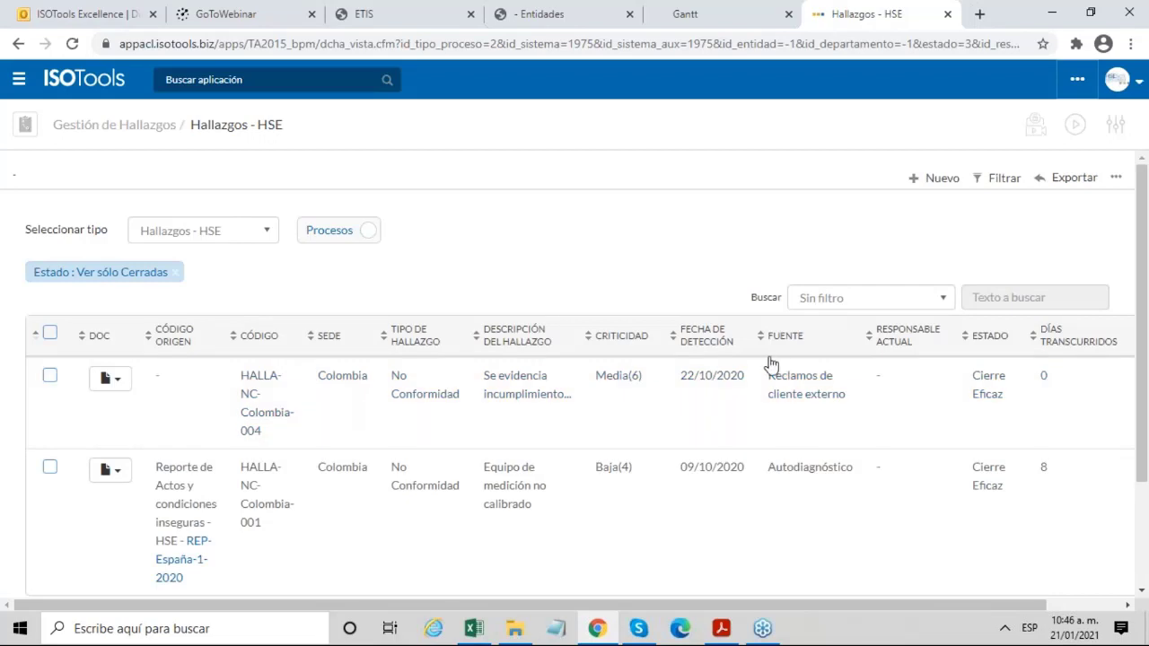
Open the closed finding HALLA-NC-Colombia-004 and look at the details of its workflow stages.
left_click(406, 395)
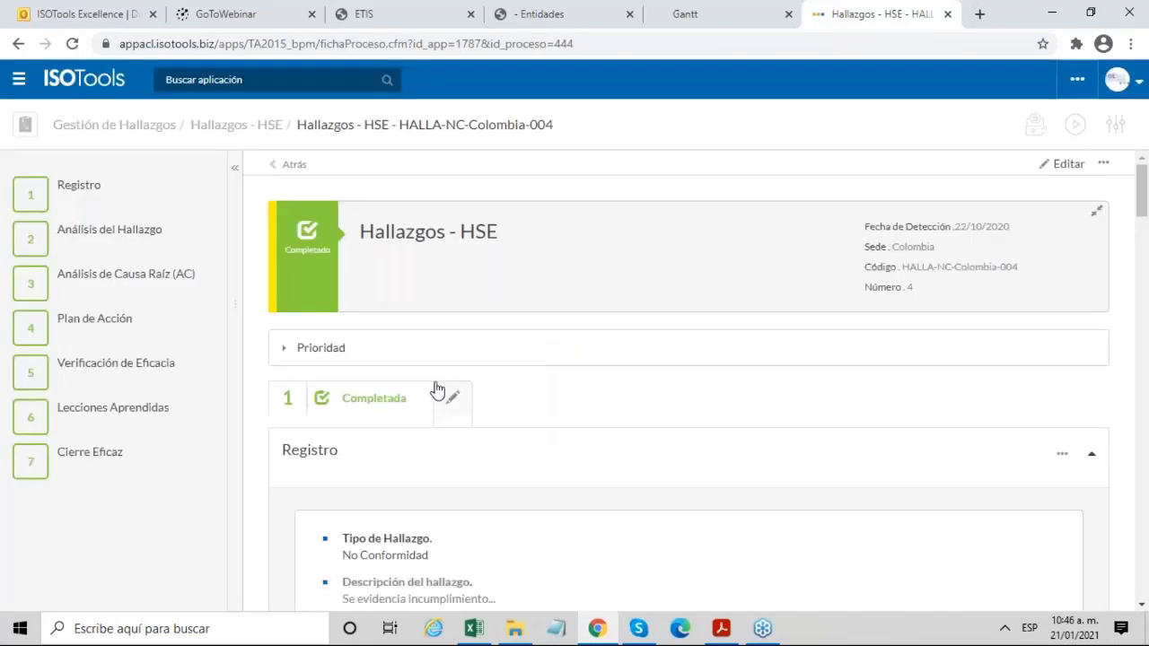
mouse_move(170, 212)
mouse_move(91, 457)
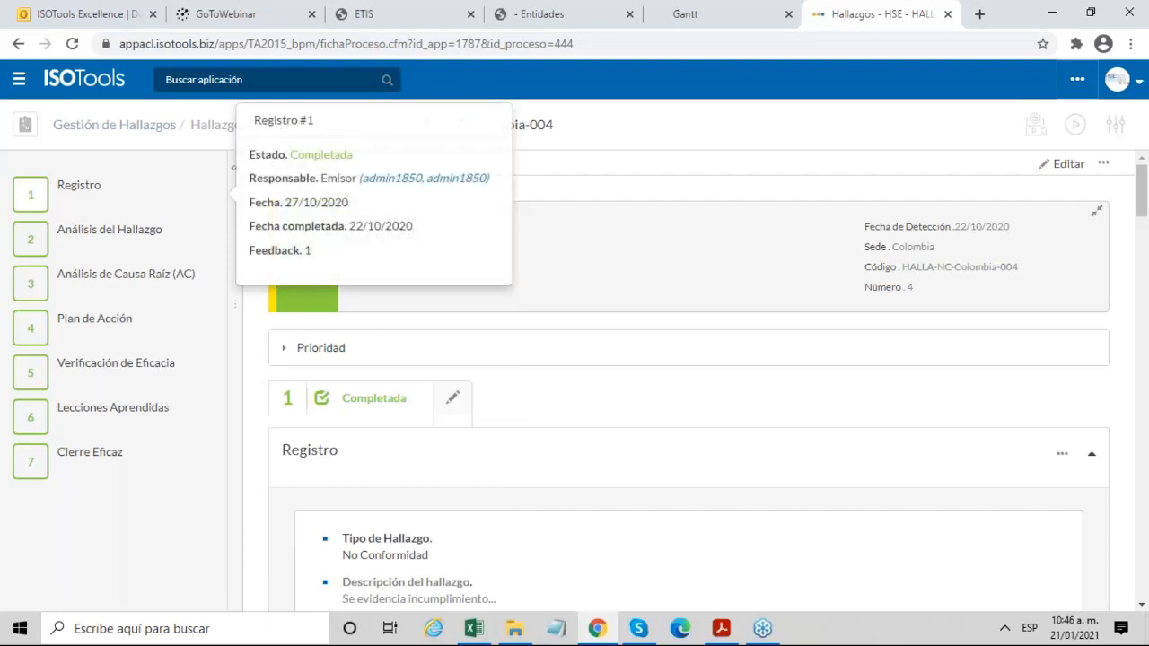
Review the Registro and Análisis del Hallazgo stages of finding HALLA-NC-Colombia-004, including its requirement type.
left_click(30, 195)
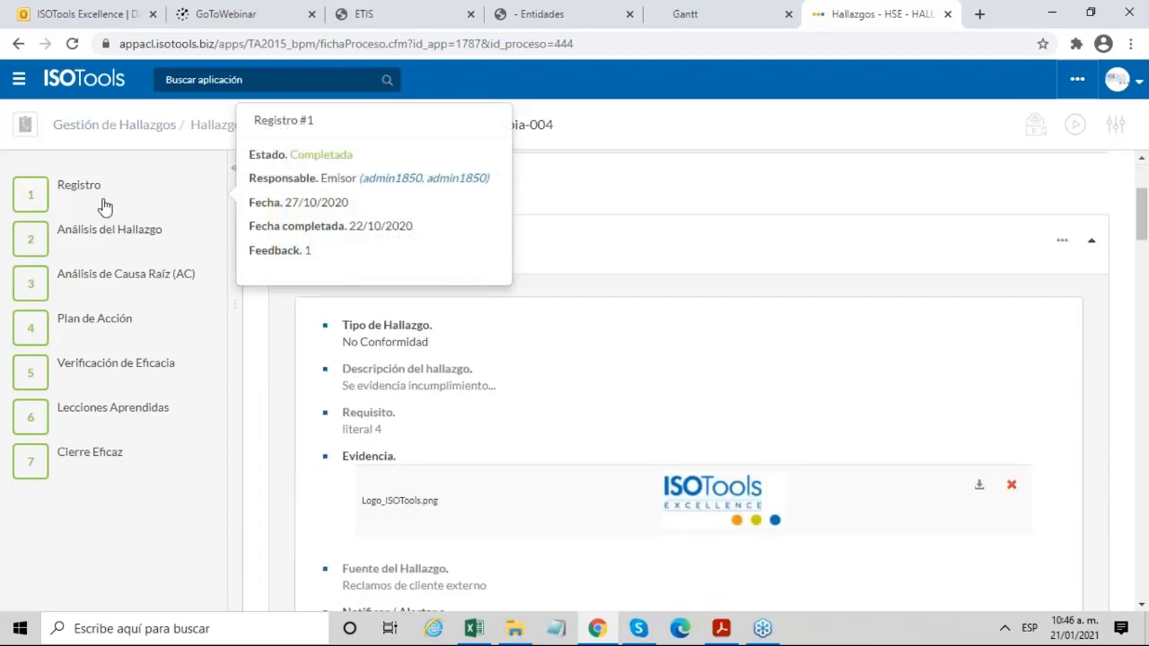
scroll(371, 308, "down", 5)
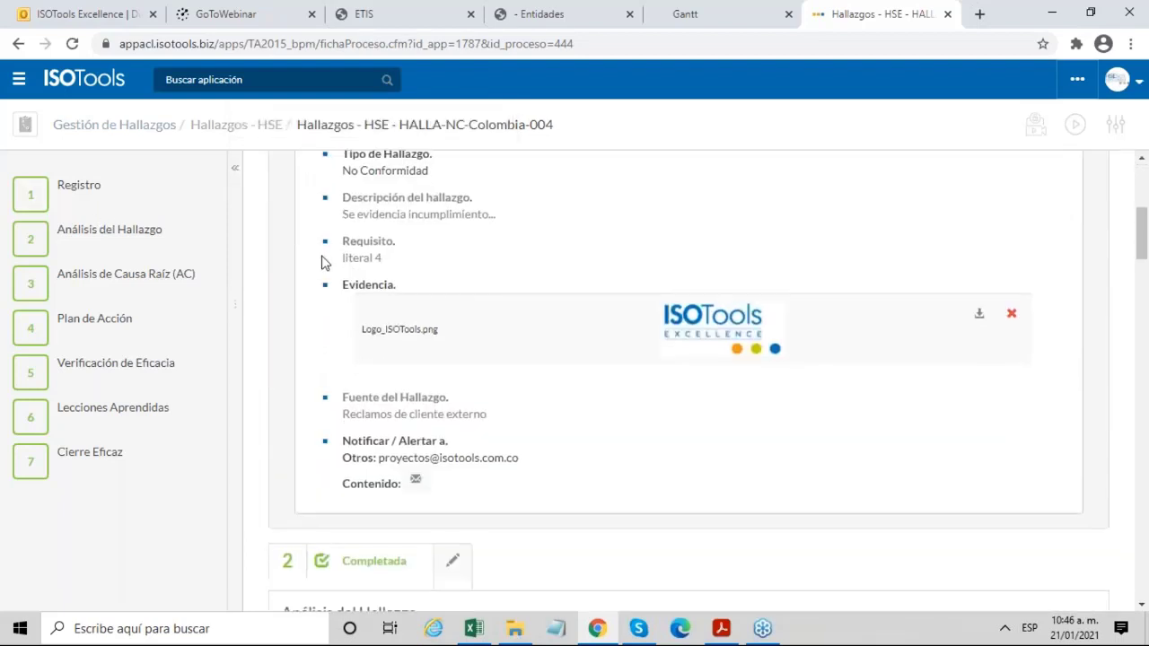
mouse_move(146, 232)
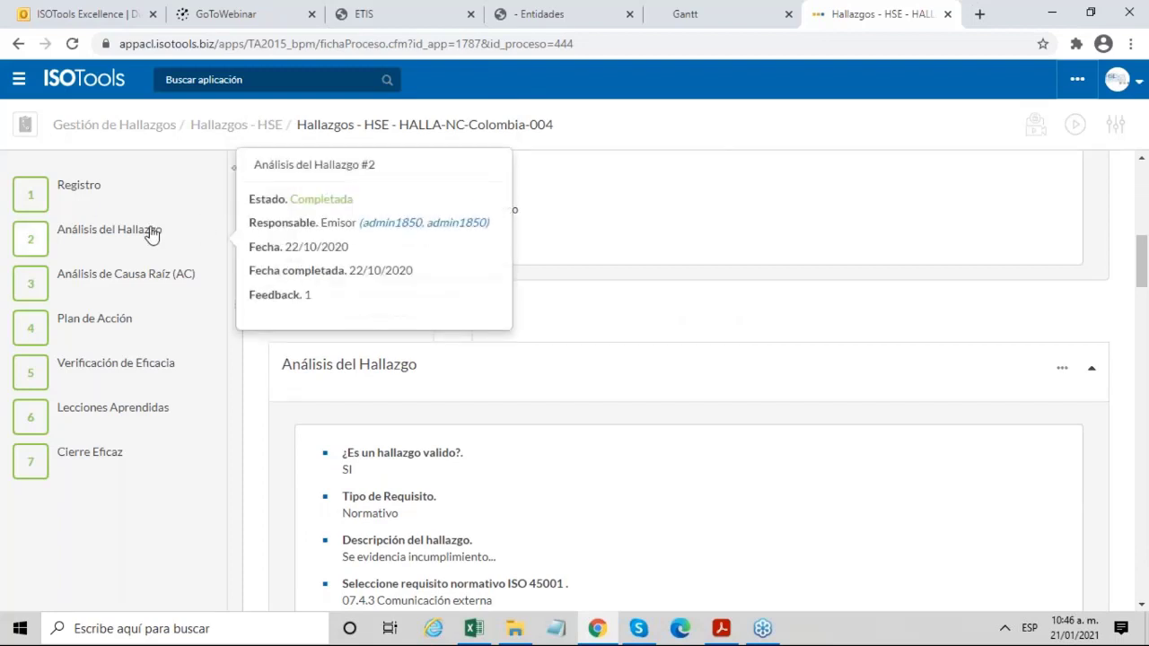
left_click(139, 233)
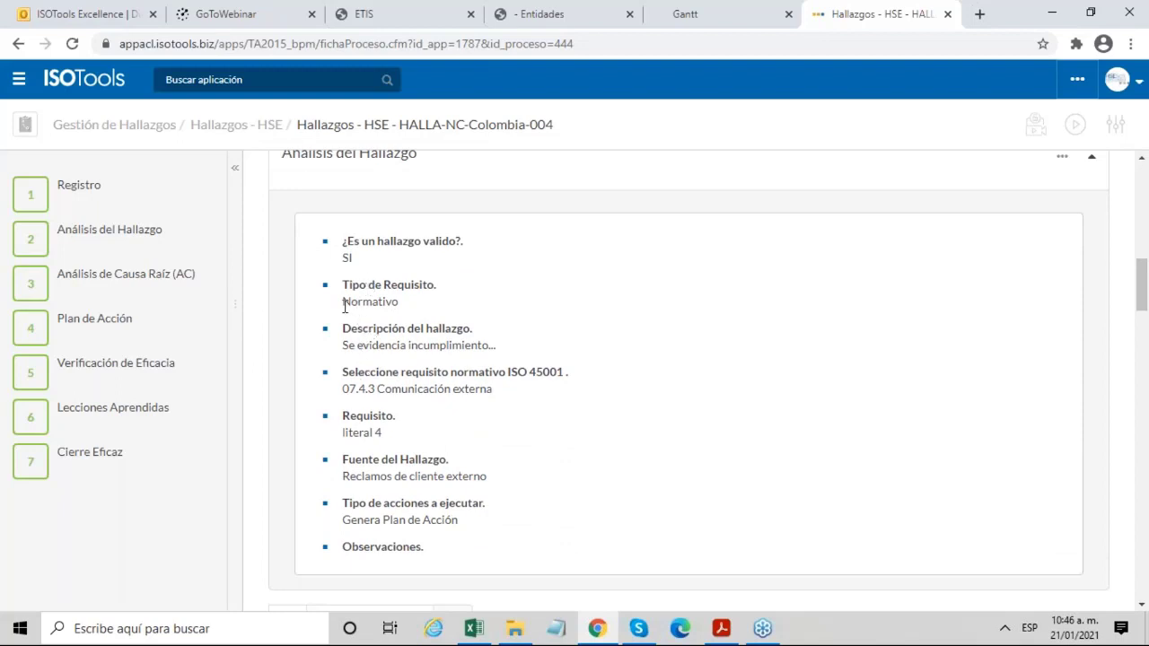
left_click_drag(345, 306, 413, 314)
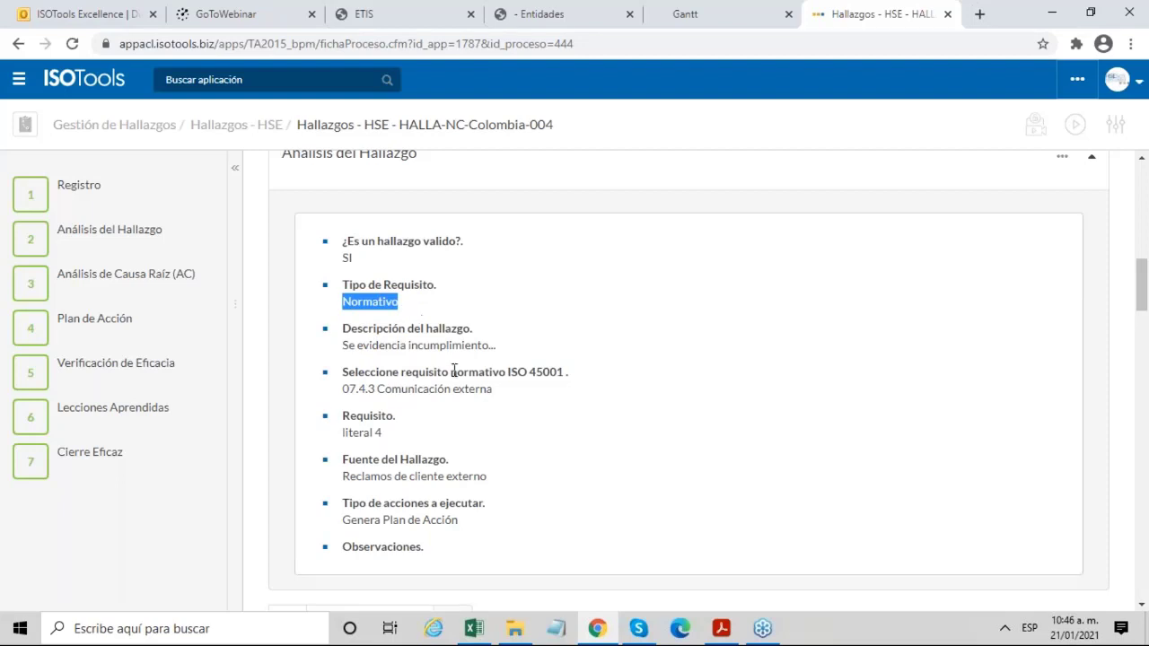
scroll(458, 359, "down", 2)
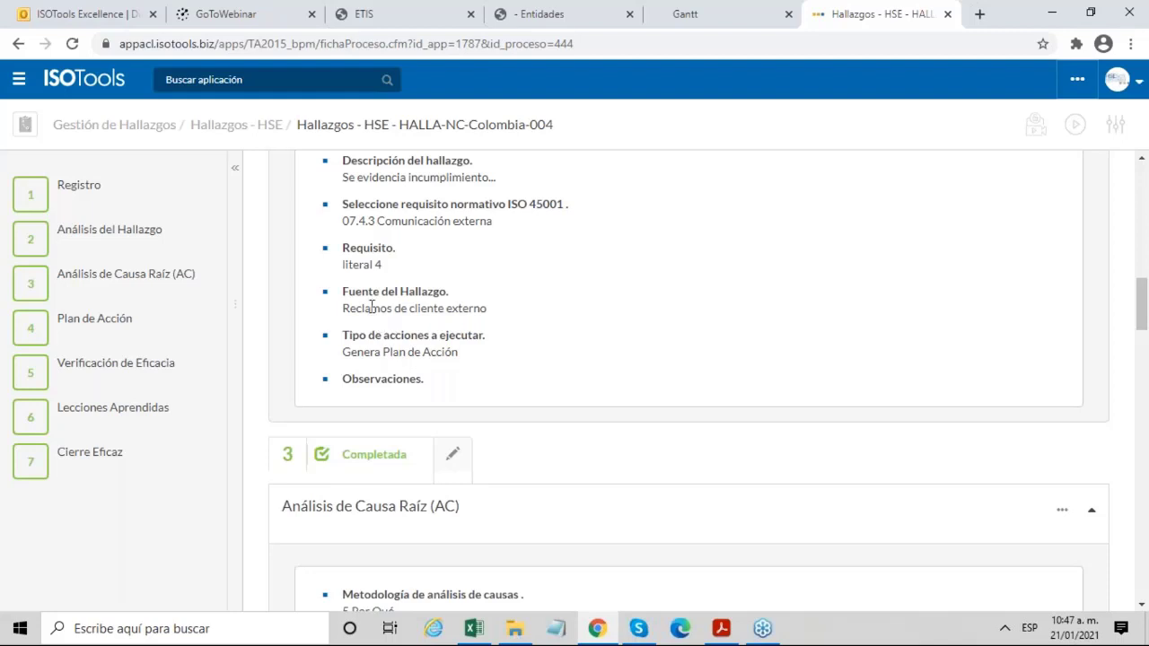
Examine the finding's Análisis de Causa Raíz (AC) stage and the action plans listed in its Plan de Acción stage.
left_click(89, 285)
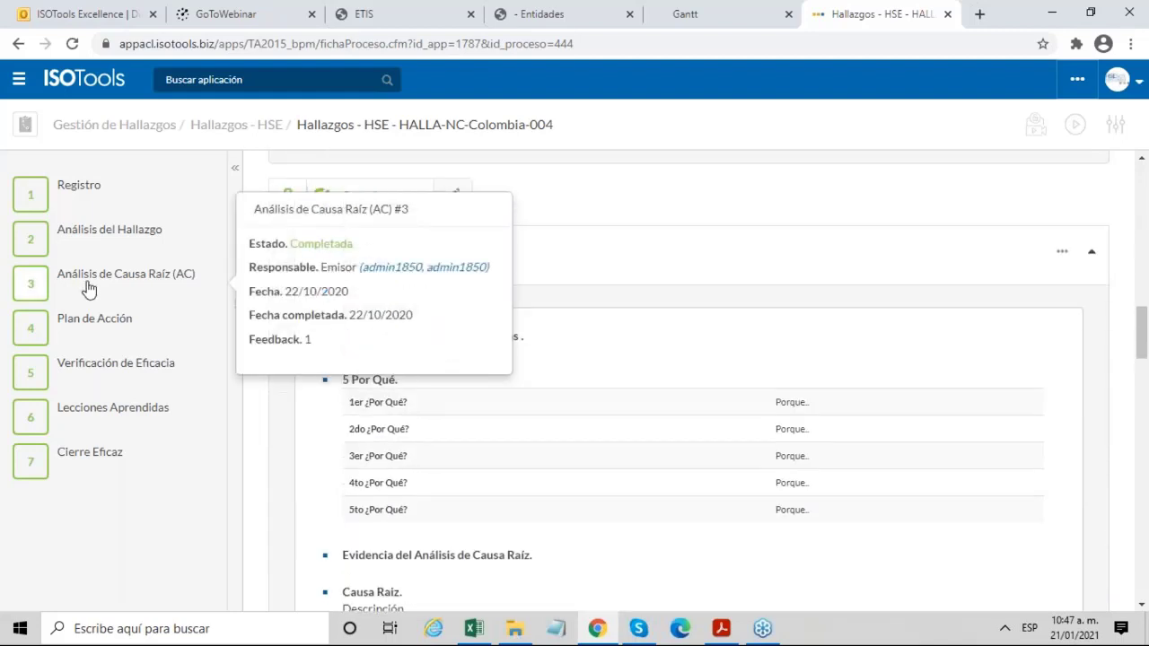
left_click(115, 325)
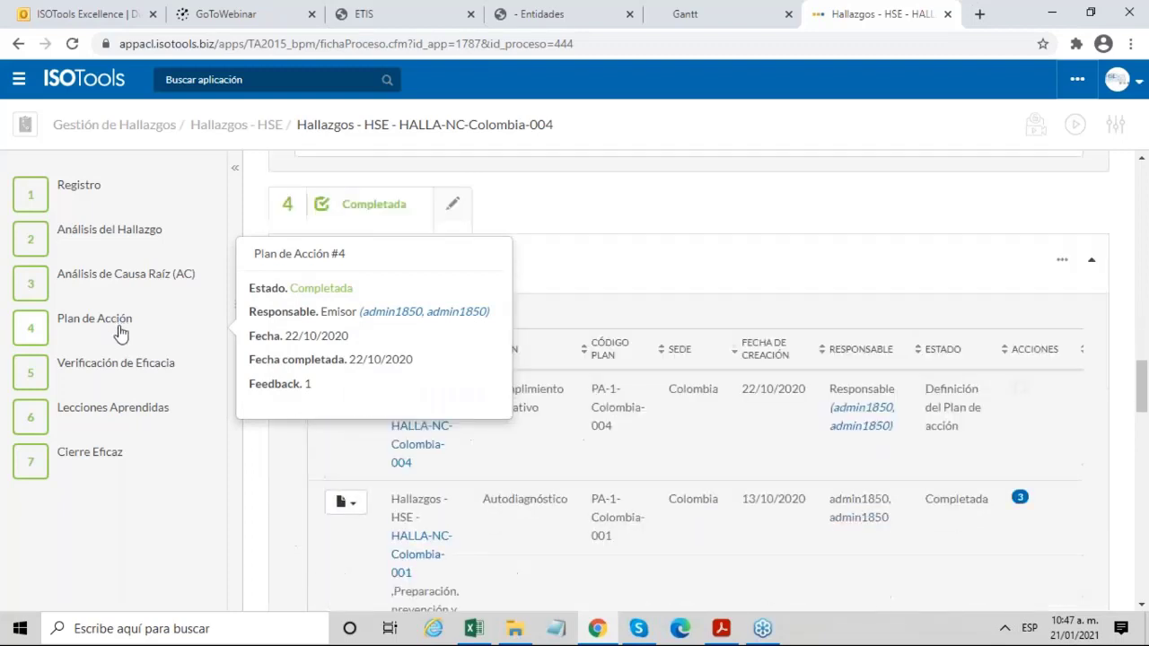
scroll(595, 305, "down", 2)
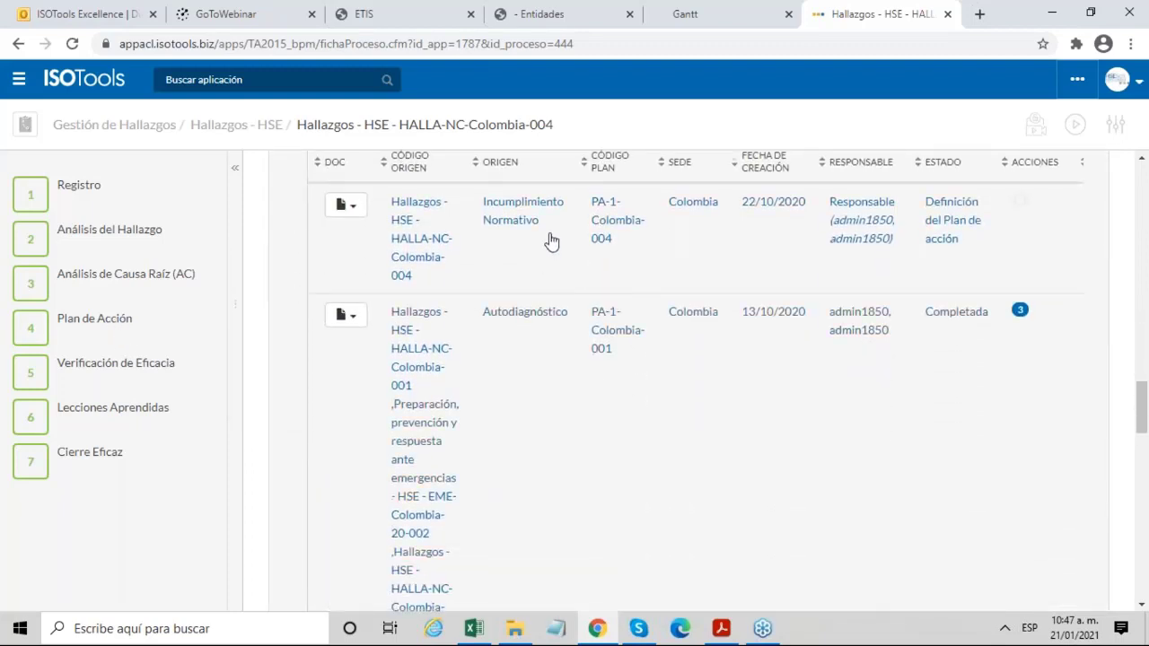
scroll(551, 241, "down", 3)
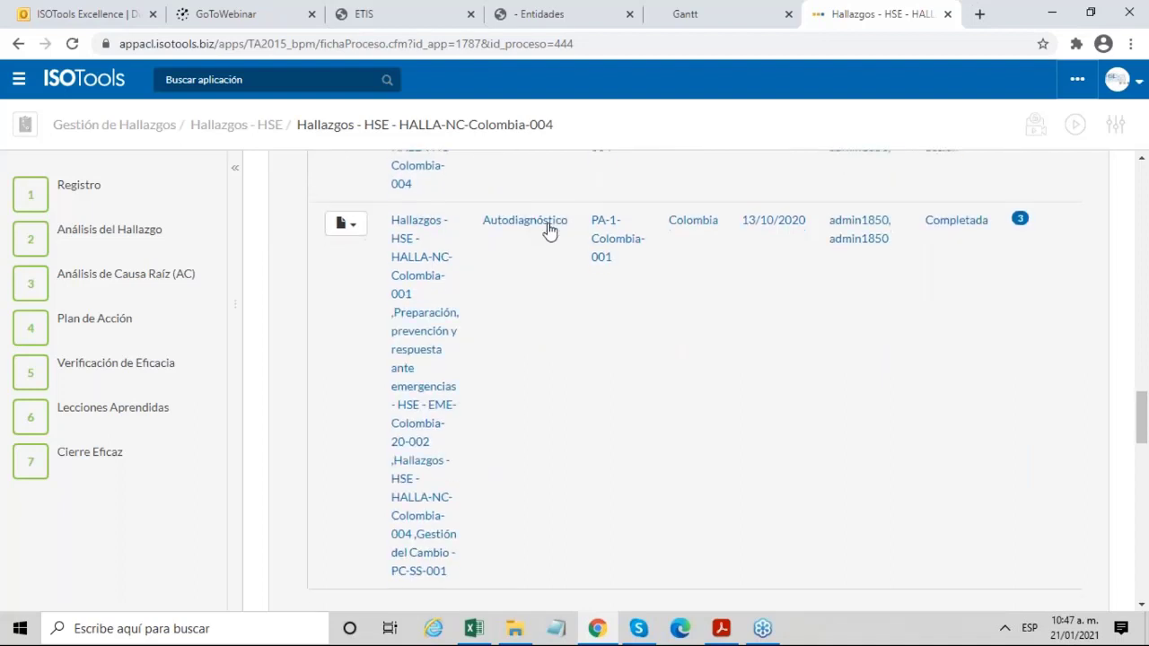
scroll(510, 247, "down", 1)
scroll(510, 256, "up", 1)
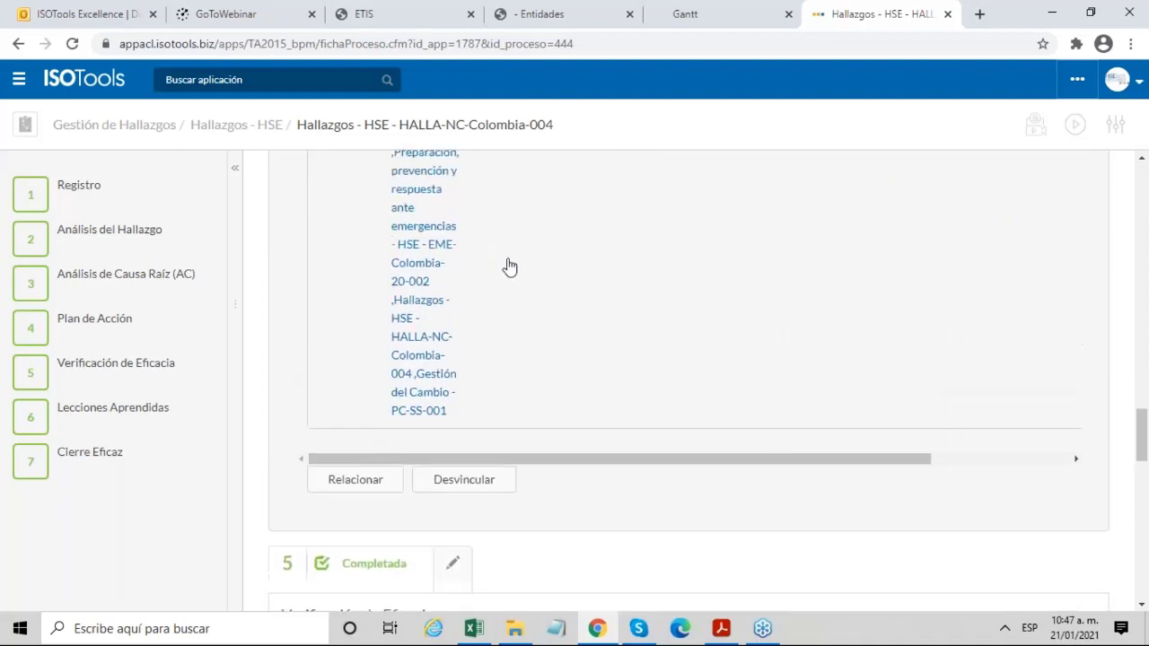
mouse_move(170, 274)
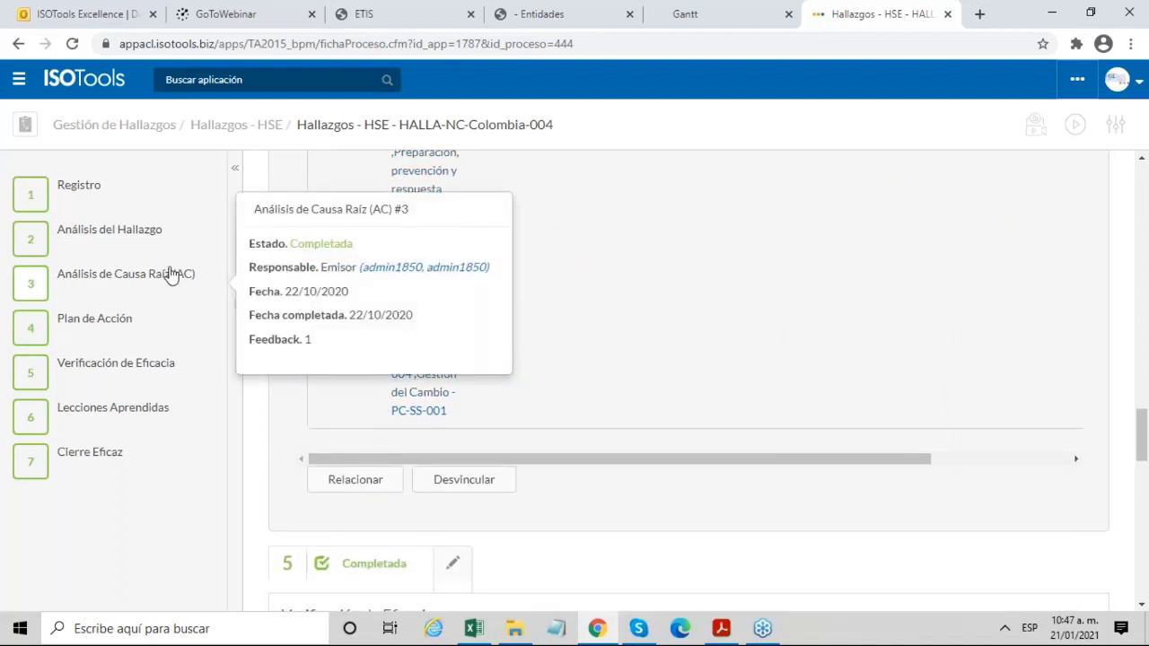
scroll(668, 395, "up", 2)
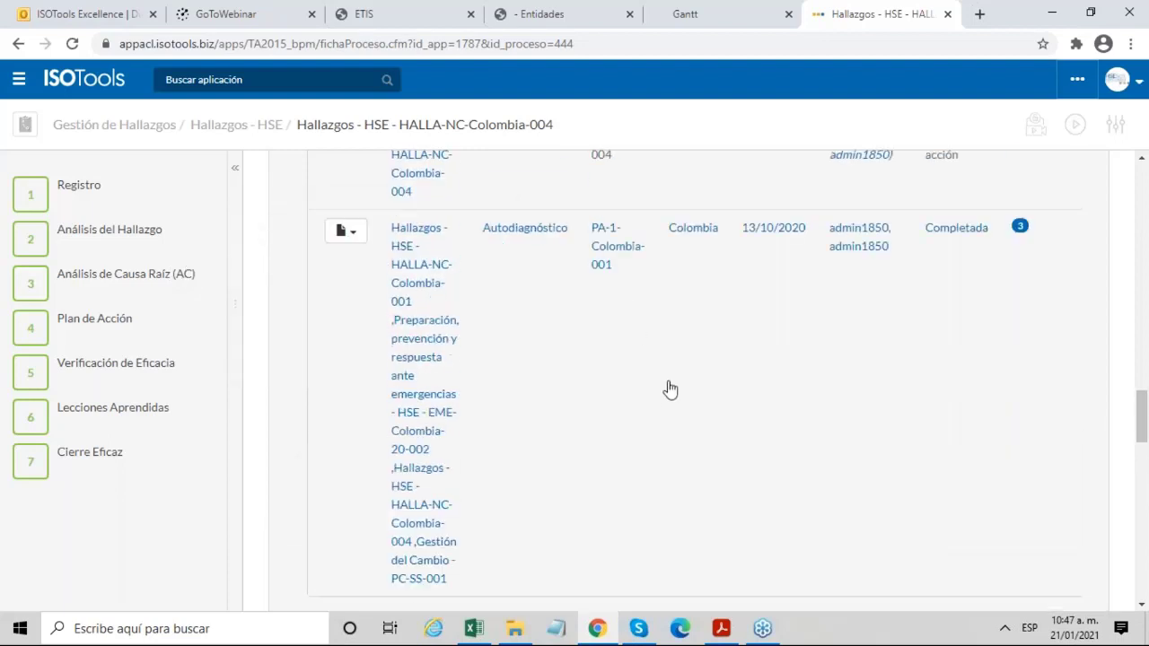
scroll(671, 386, "up", 2)
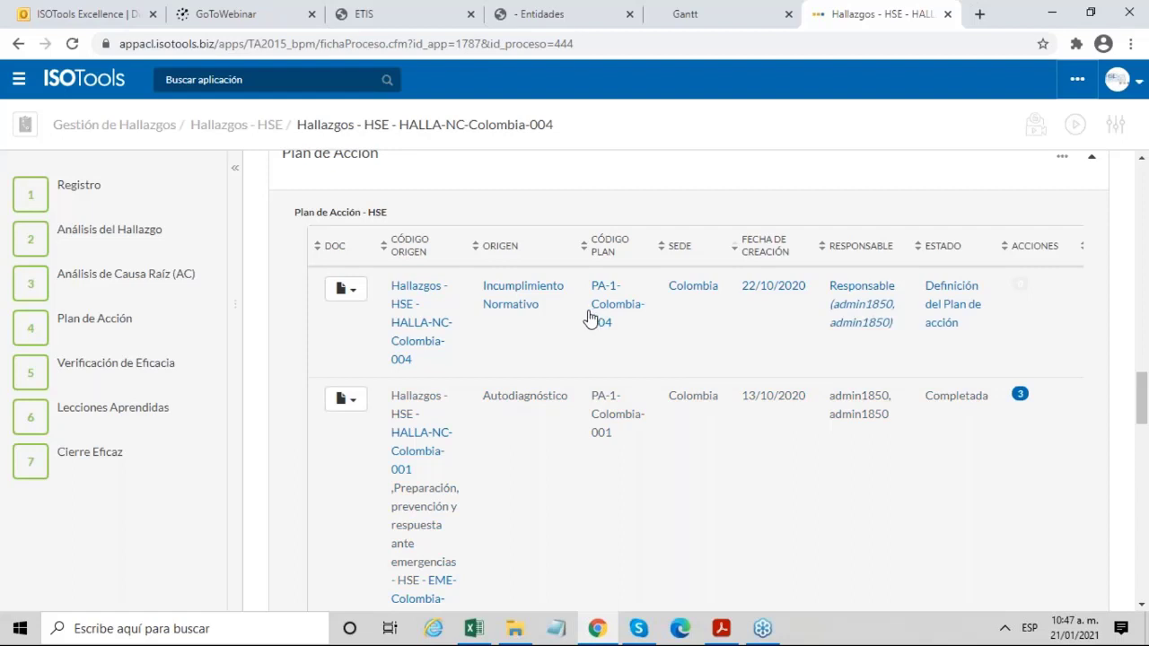
Review the finding's Verificación de Eficacia, Lecciones Aprendidas and Cierre Eficaz stages.
mouse_move(44, 334)
mouse_move(163, 380)
scroll(159, 400, "down", 10)
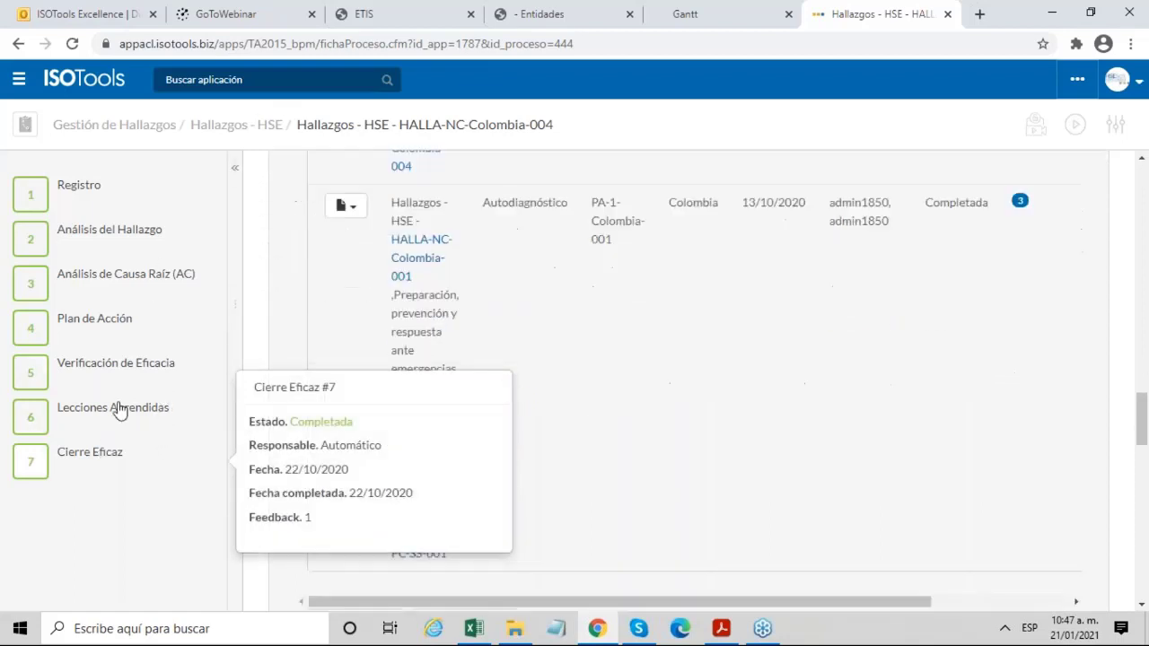
left_click(130, 377)
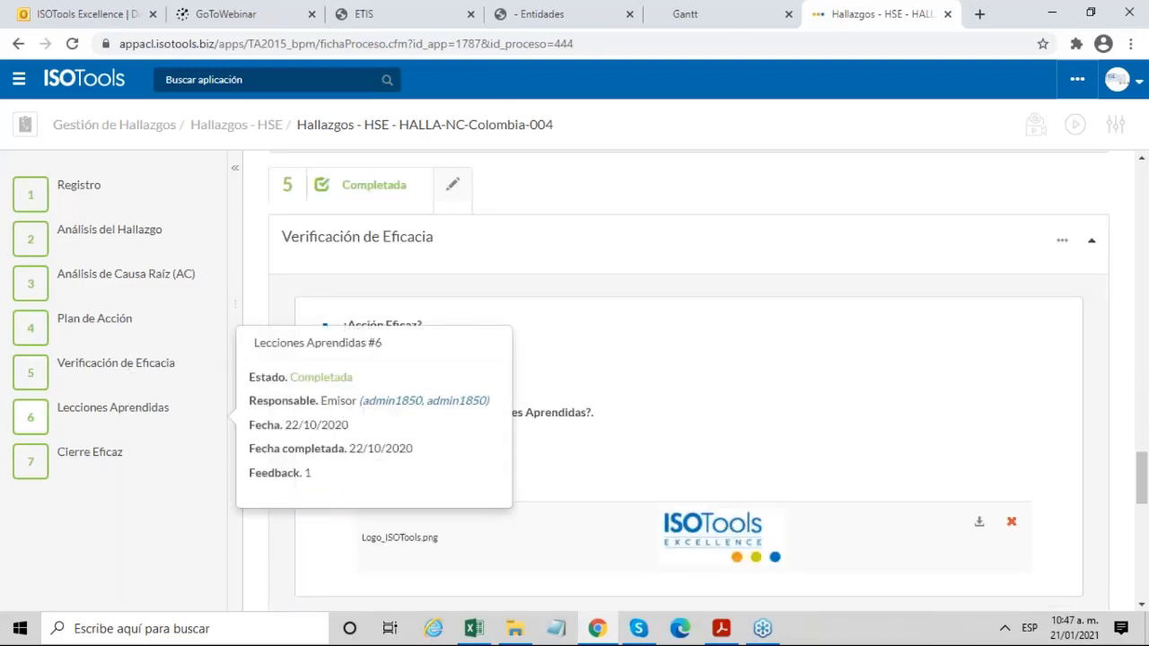
left_click(125, 408)
left_click(127, 482)
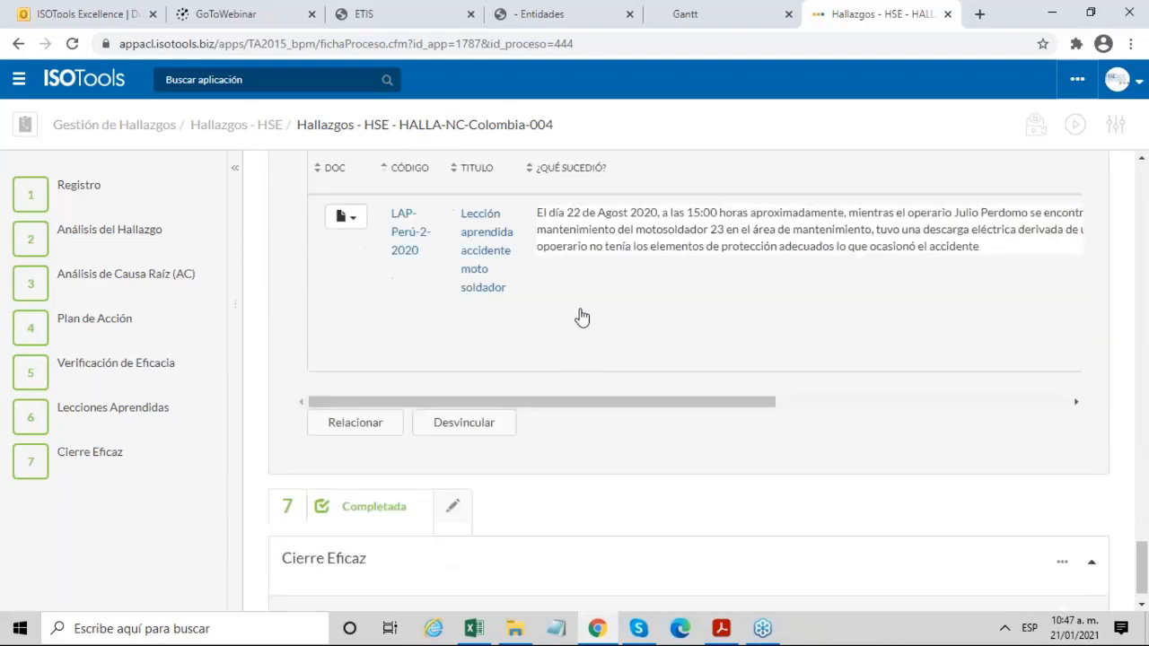
scroll(539, 404, "down", 1)
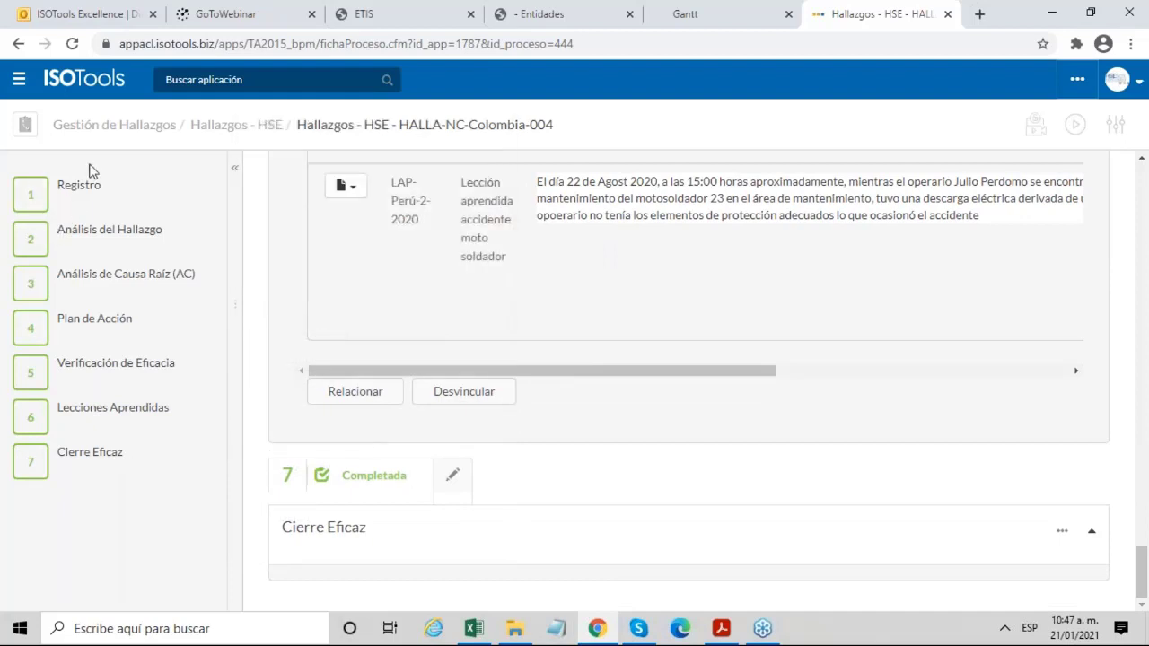
mouse_move(153, 474)
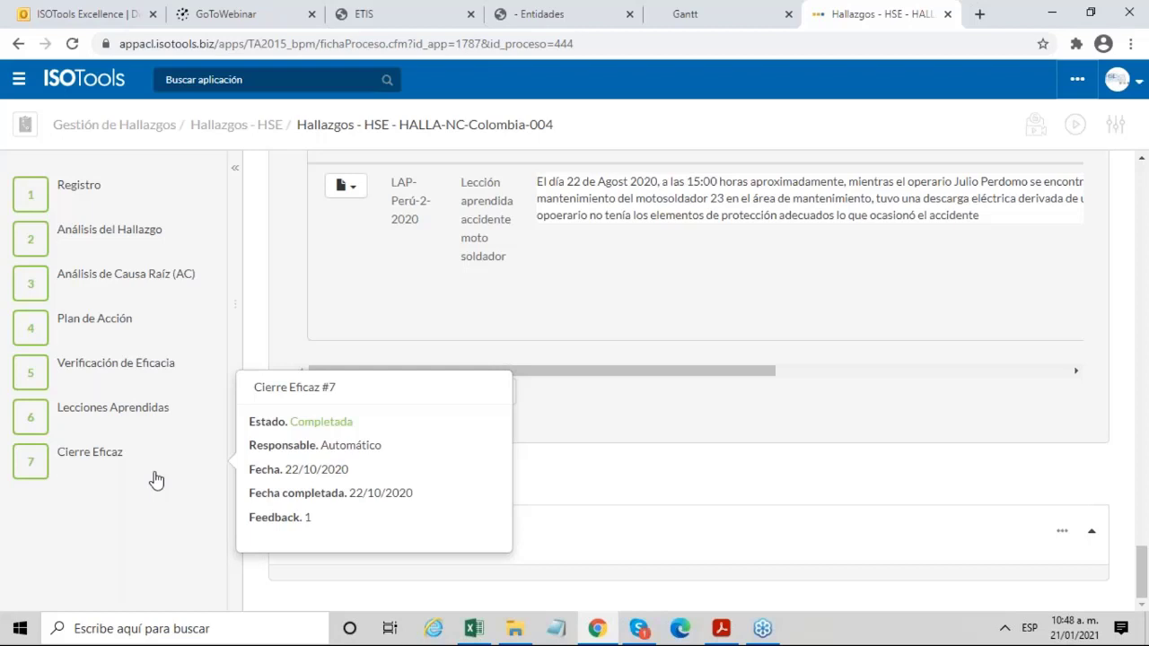
Open the Reports application, view the design of Reporte de Hallazgos and return to the list of reports.
left_click(288, 80)
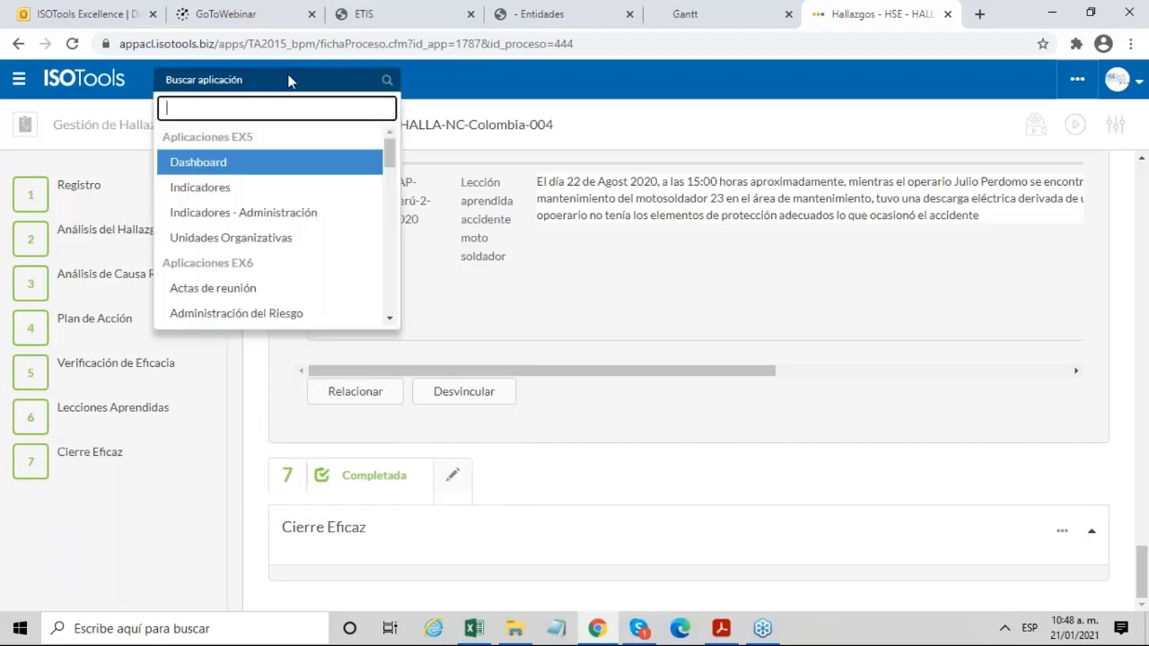
type("repo")
key("Return")
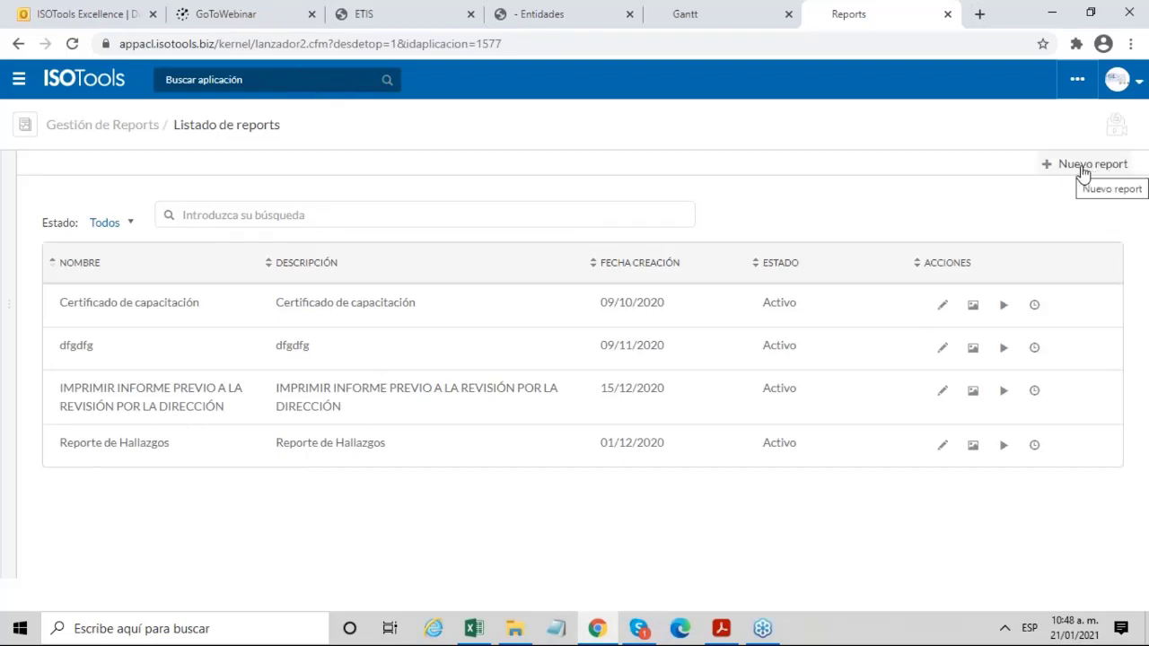
left_click(973, 446)
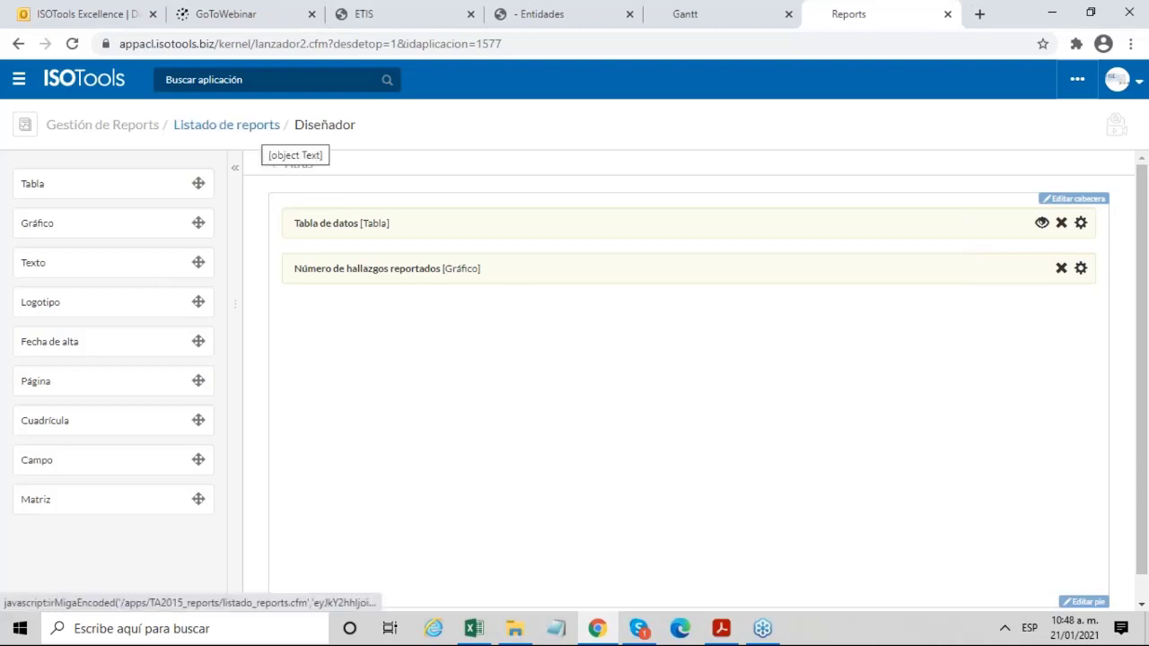
left_click(261, 134)
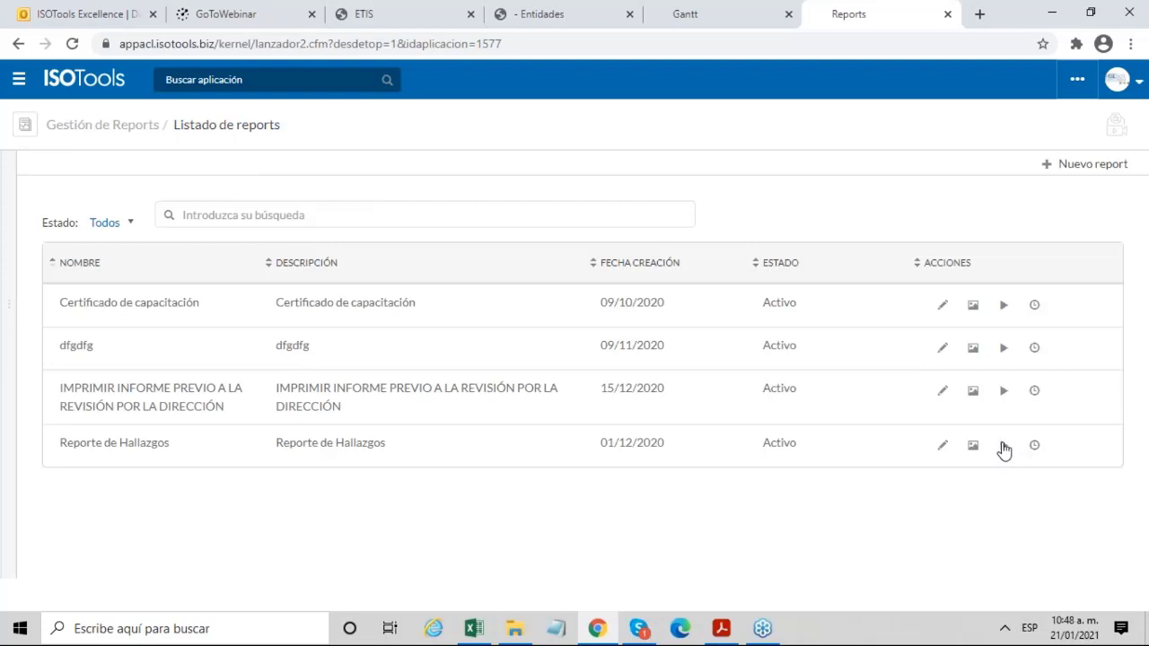
Run Reporte de Hallazgos with PDF as the print format and return to the list of reports.
left_click(1004, 446)
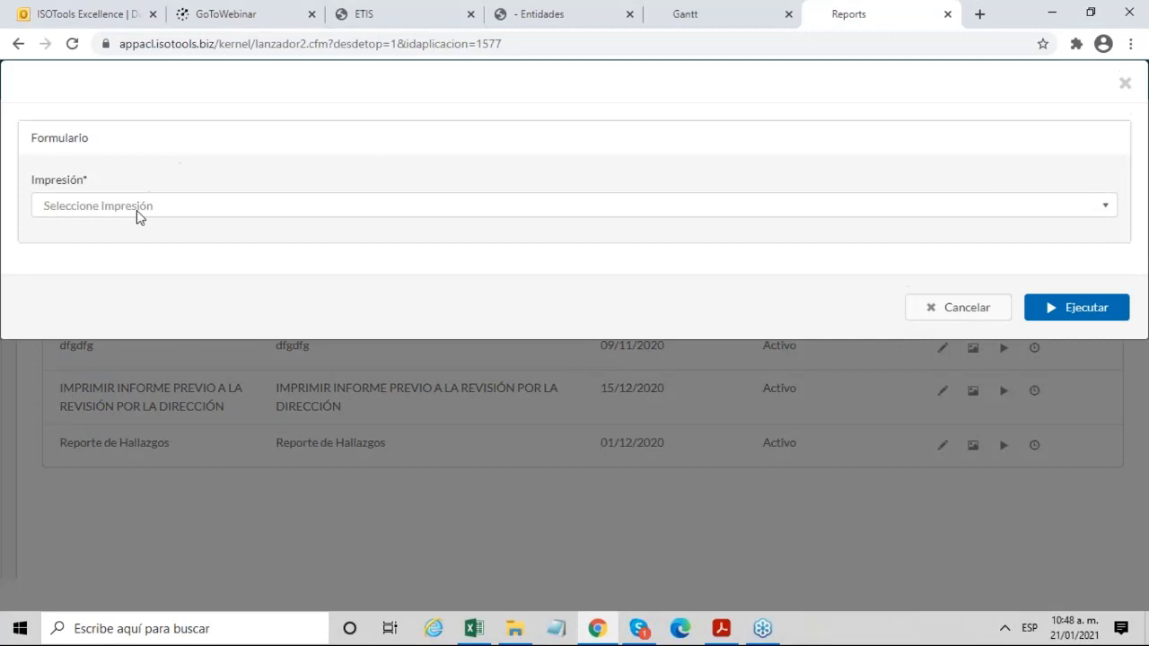
left_click(146, 211)
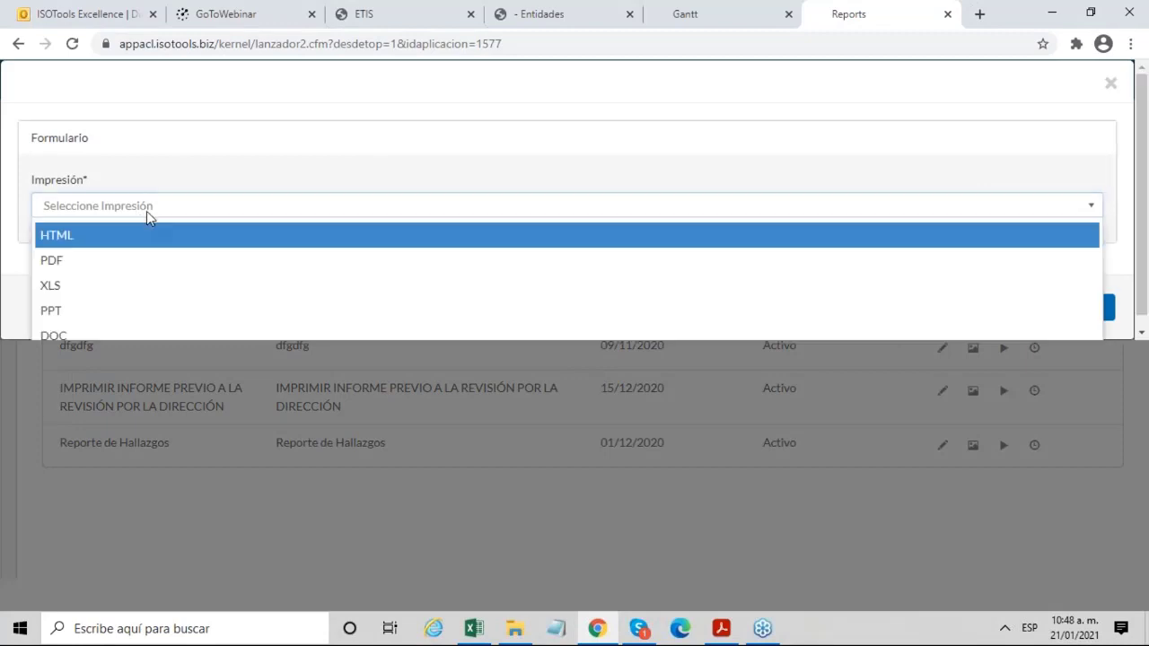
left_click(141, 267)
left_click(1066, 310)
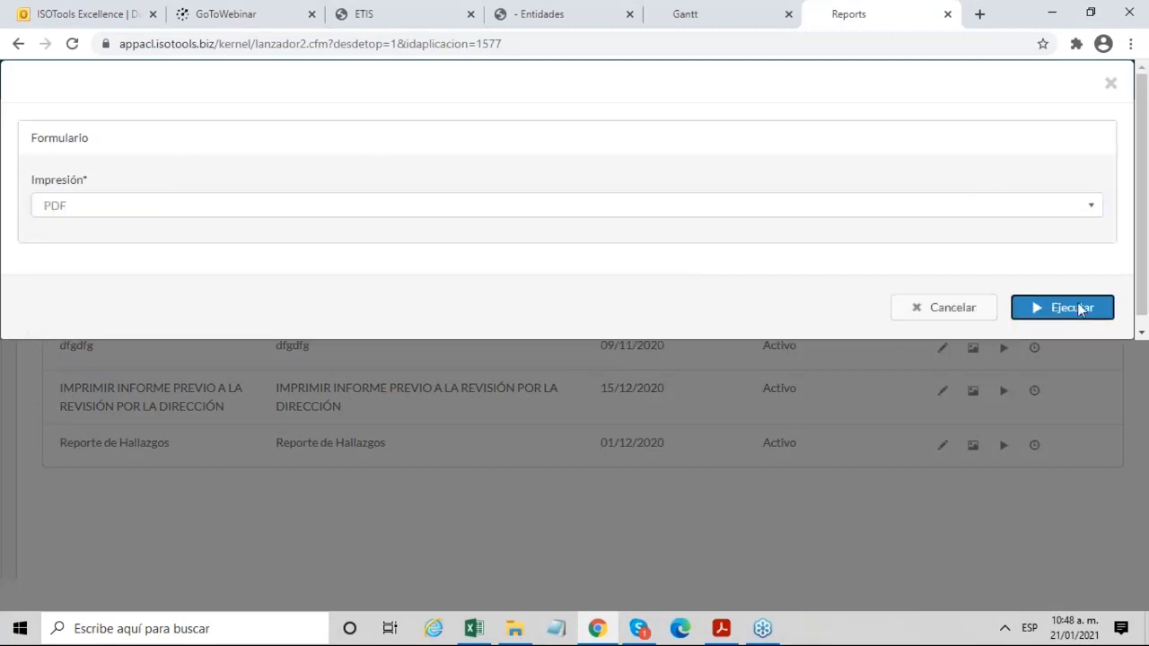
left_click(759, 25)
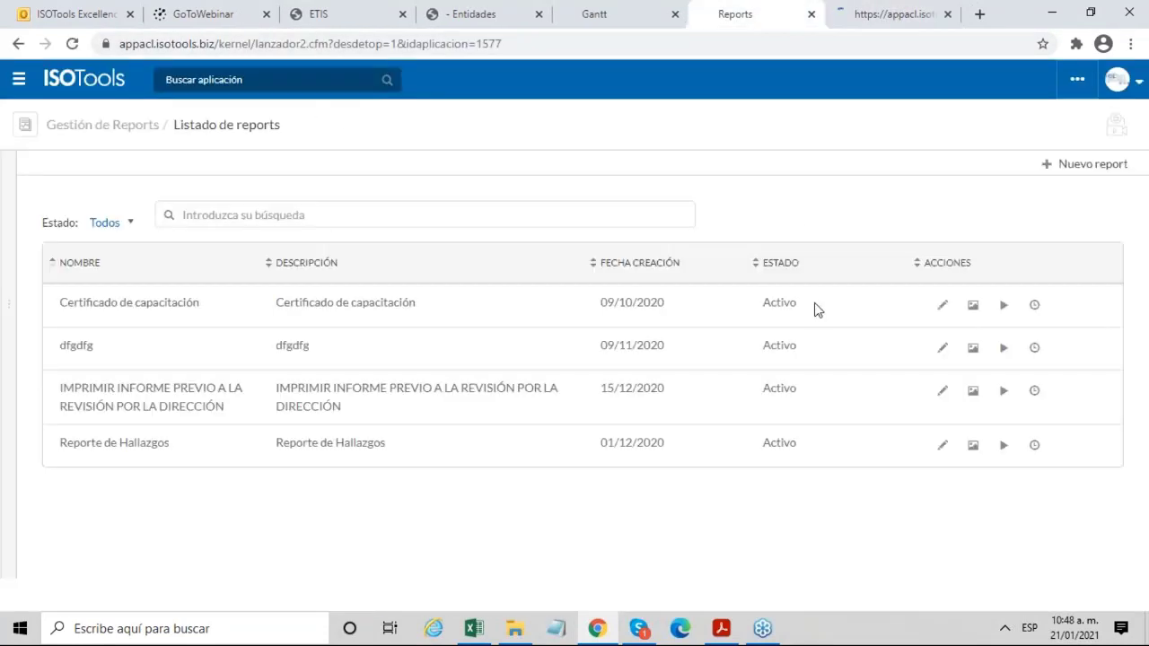
Start a new schedule for Reporte de Hallazgos and name it Reporte Mensual Auditorías.
left_click(1035, 454)
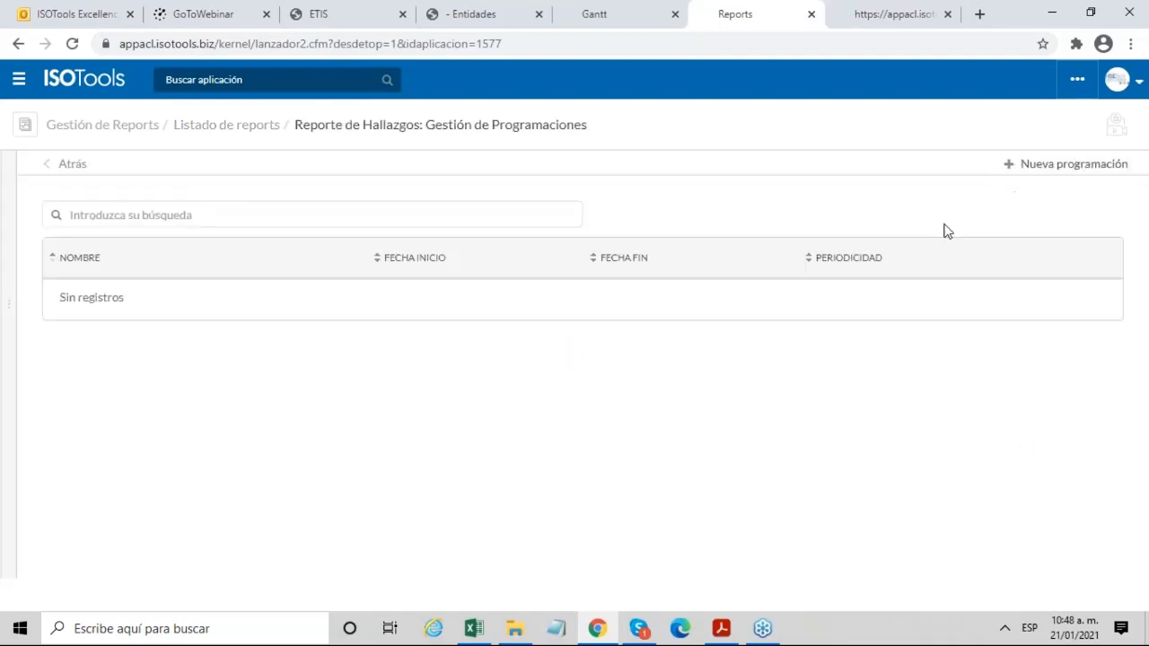
left_click(1082, 166)
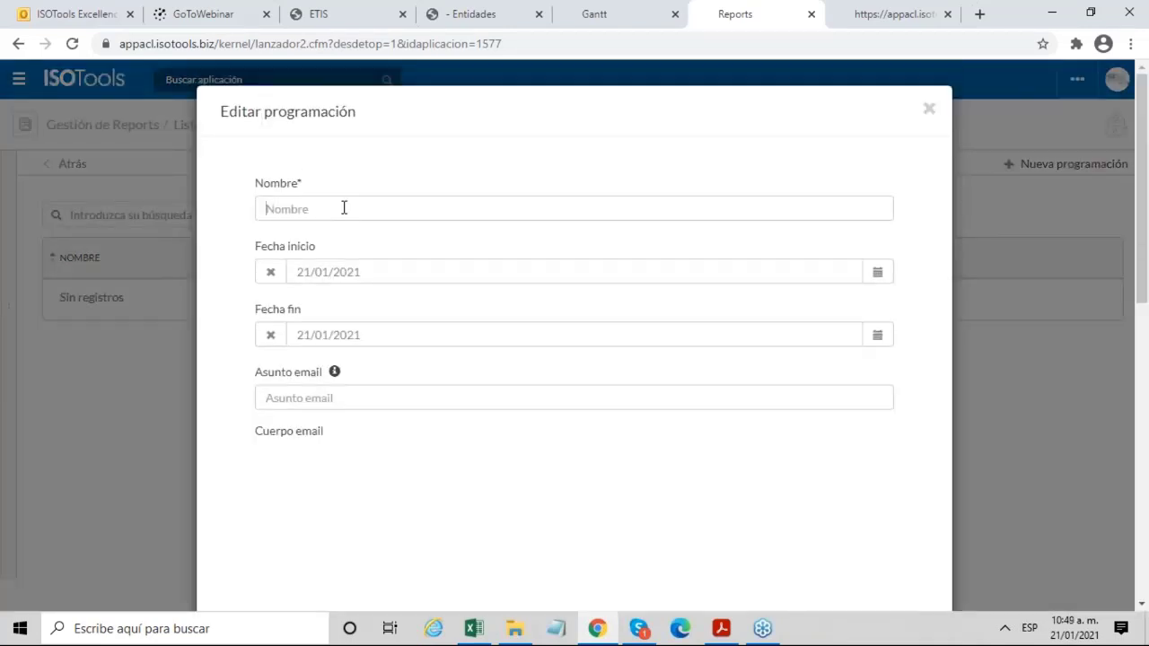
left_click(344, 208)
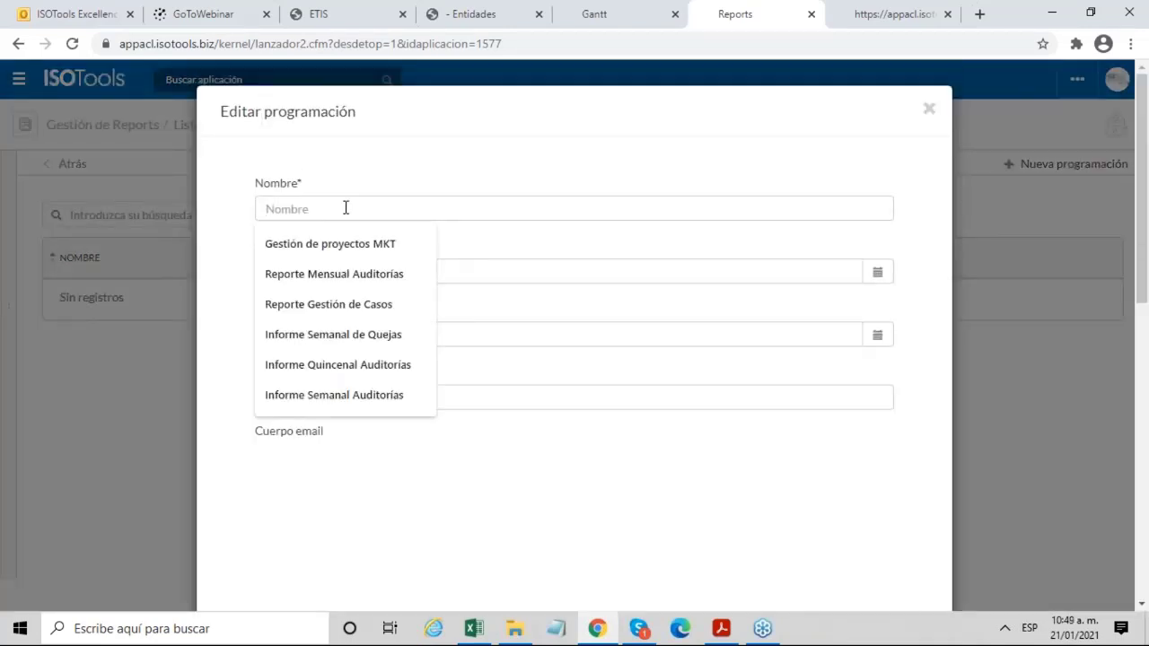
left_click(359, 274)
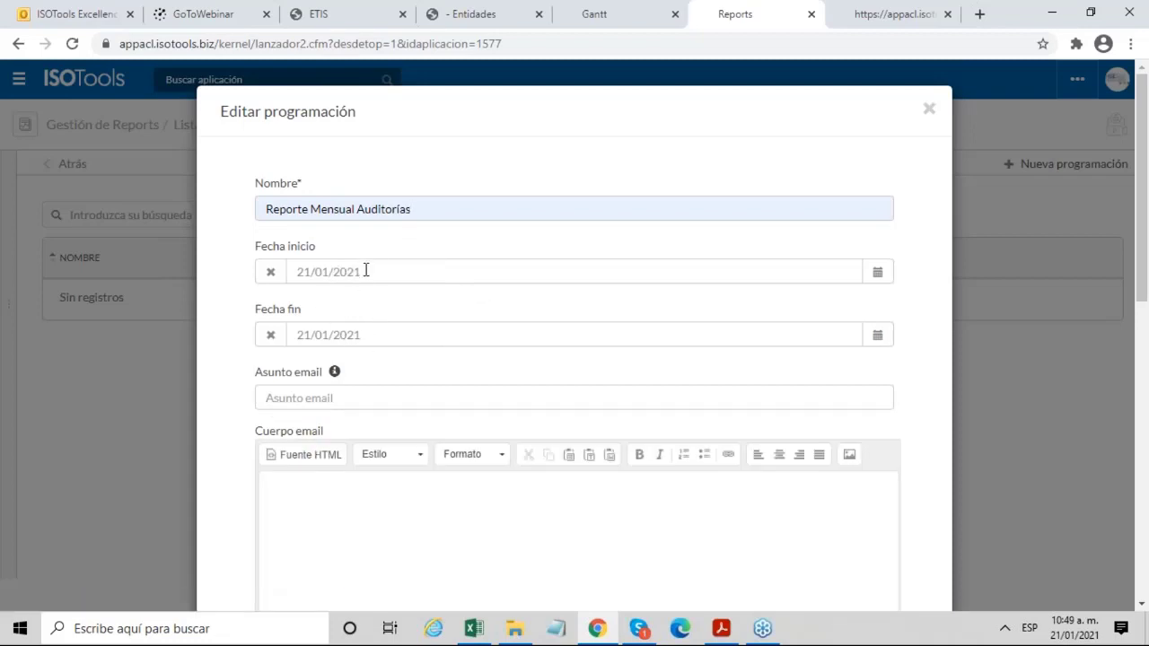
Set the schedule's end date (Fecha fin) to 21/01/2022.
left_click(878, 335)
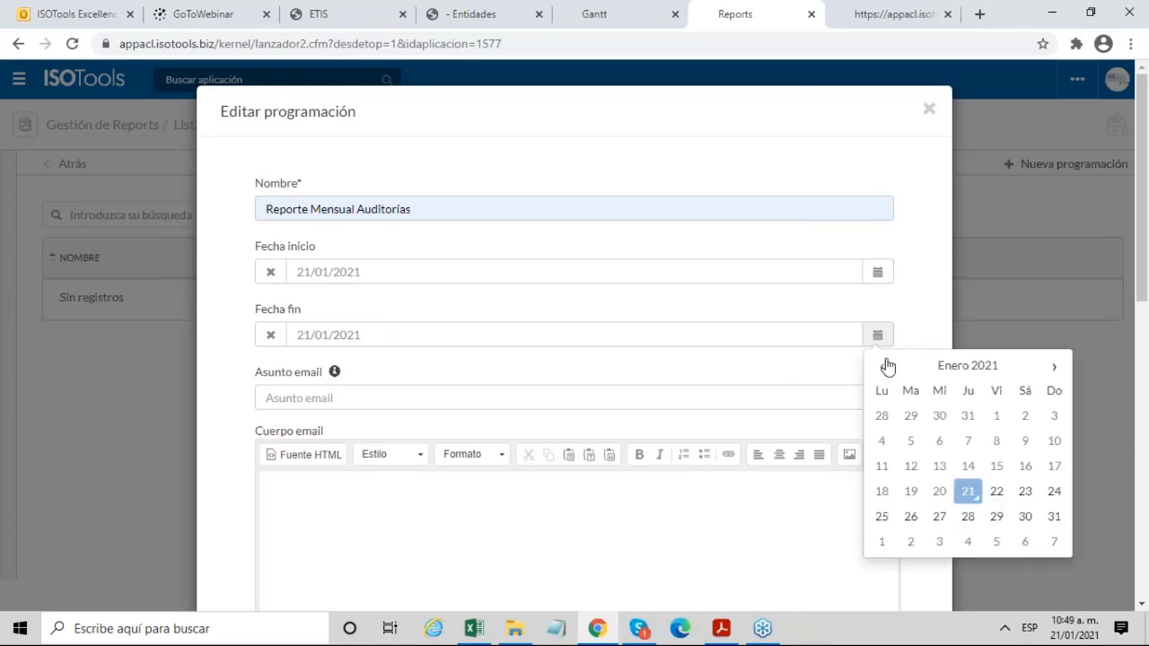
left_click(967, 366)
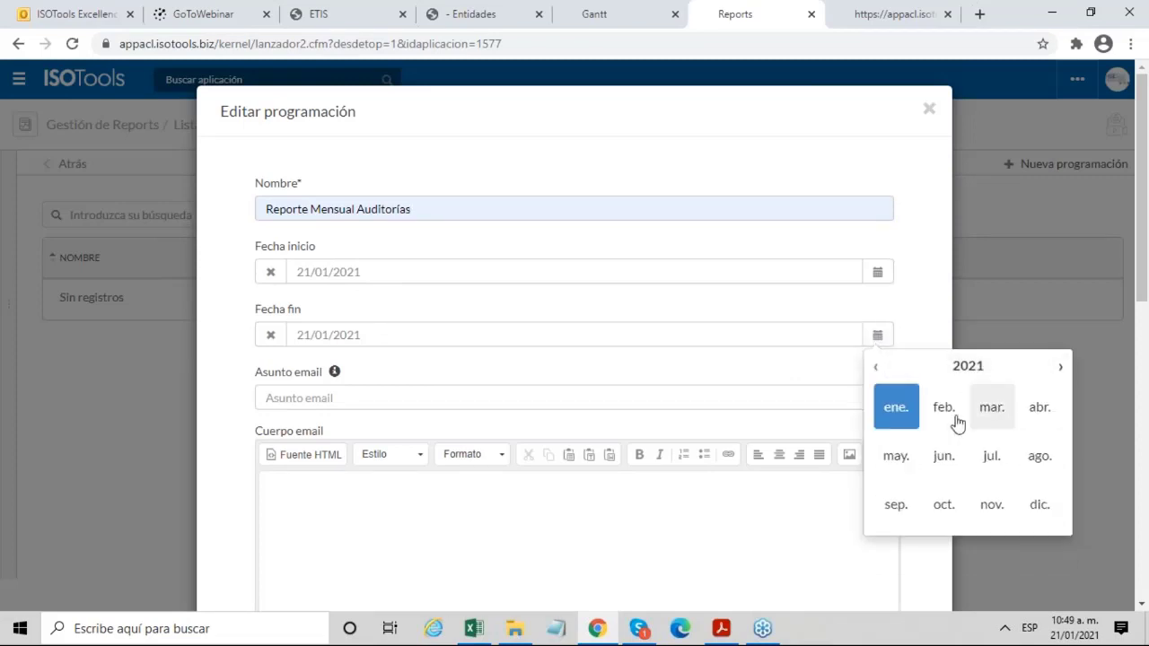
left_click(985, 365)
left_click(1057, 406)
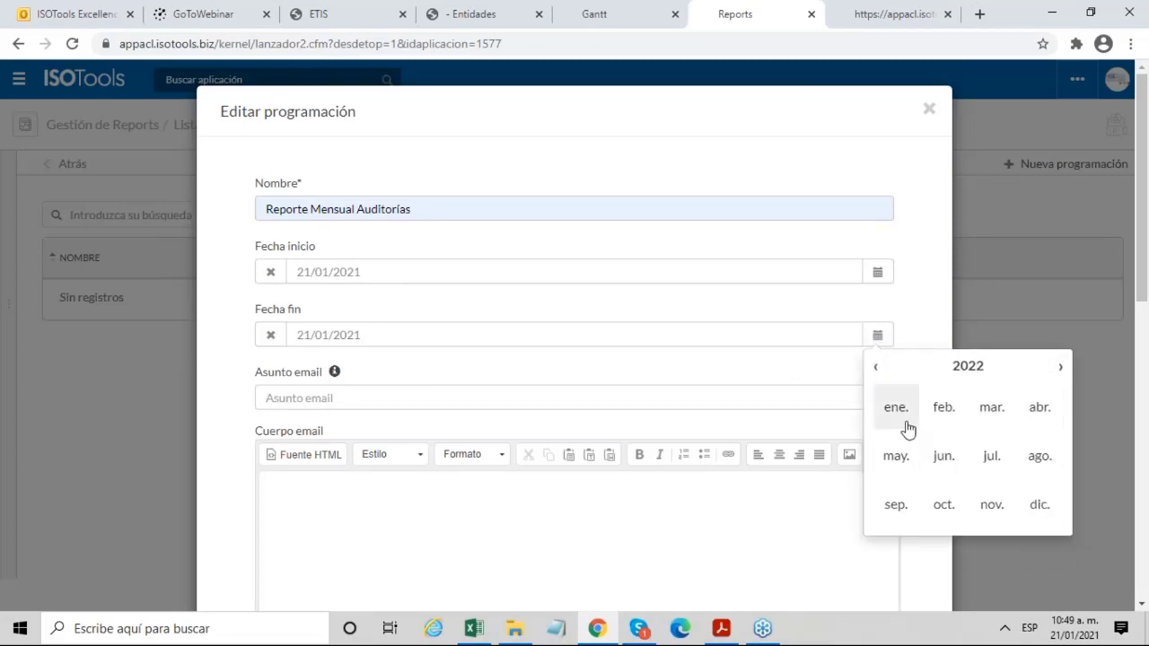
left_click(900, 415)
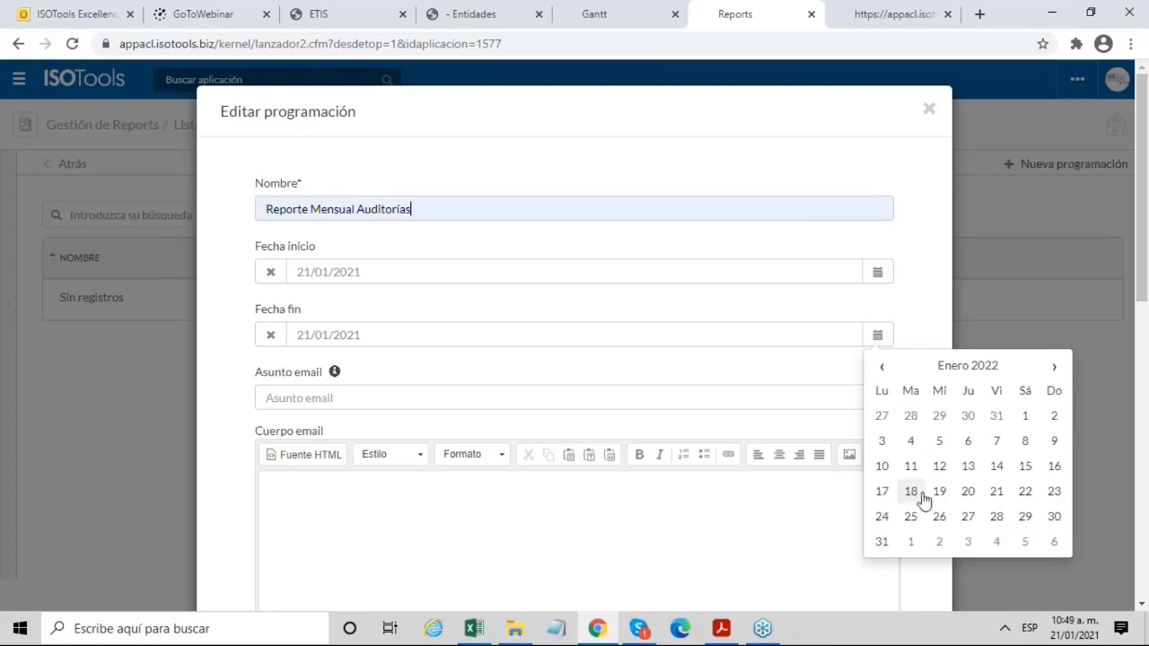
left_click(994, 493)
Set the schedule's repeat interval to 15 in Días.
scroll(375, 294, "down", 1)
scroll(375, 294, "down", 3)
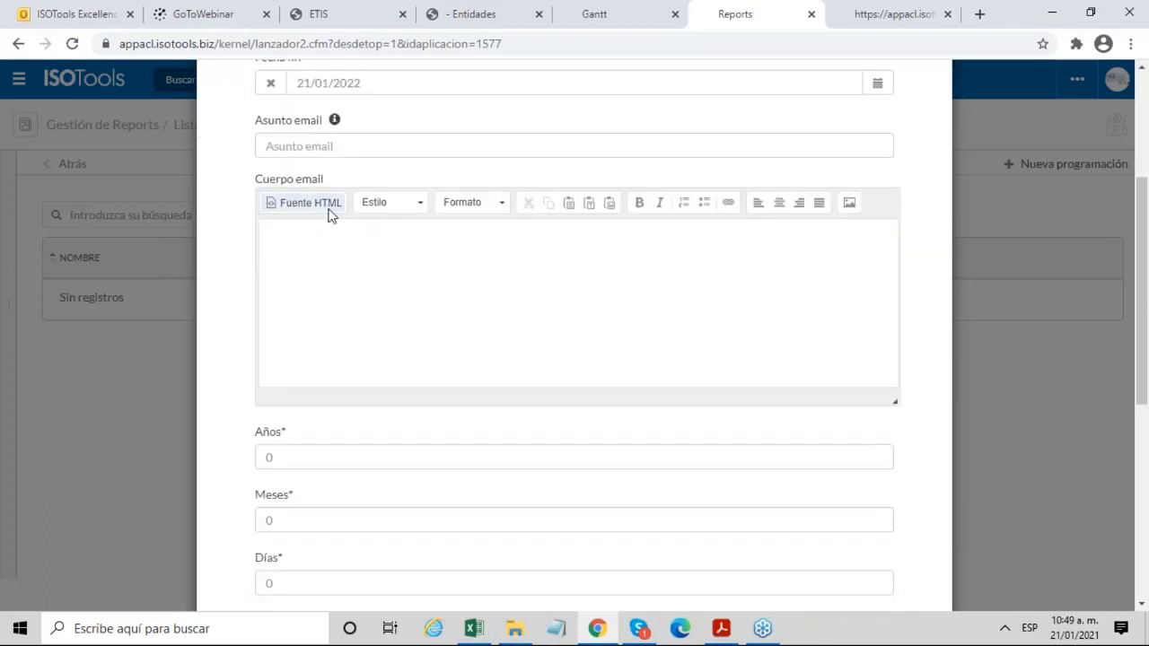
scroll(344, 236, "down", 2)
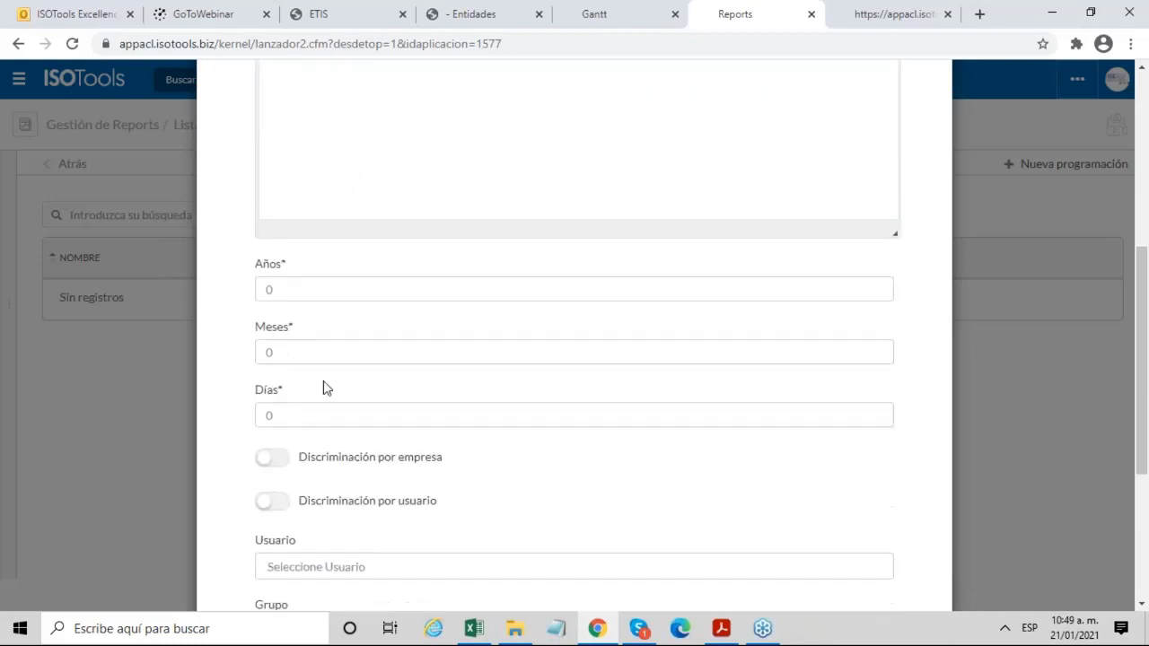
left_click_drag(321, 413, 179, 420)
type("15")
Check the available recipients under Usuario and add CALIDAD as the recipient group in Grupo.
scroll(502, 369, "down", 3)
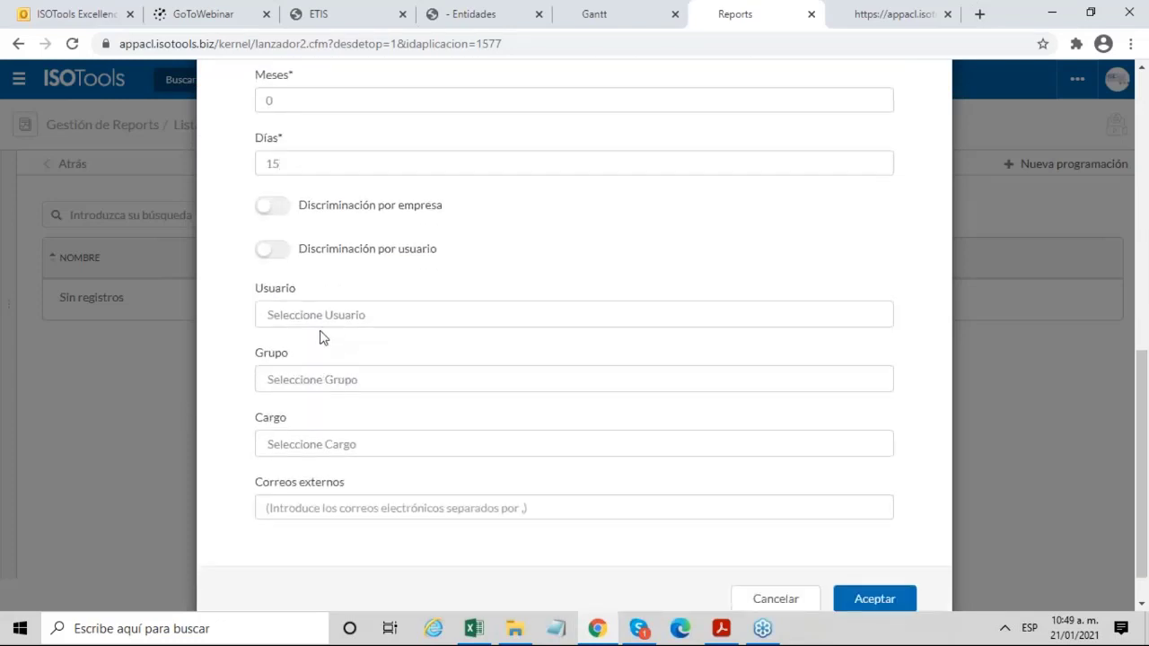
left_click(341, 316)
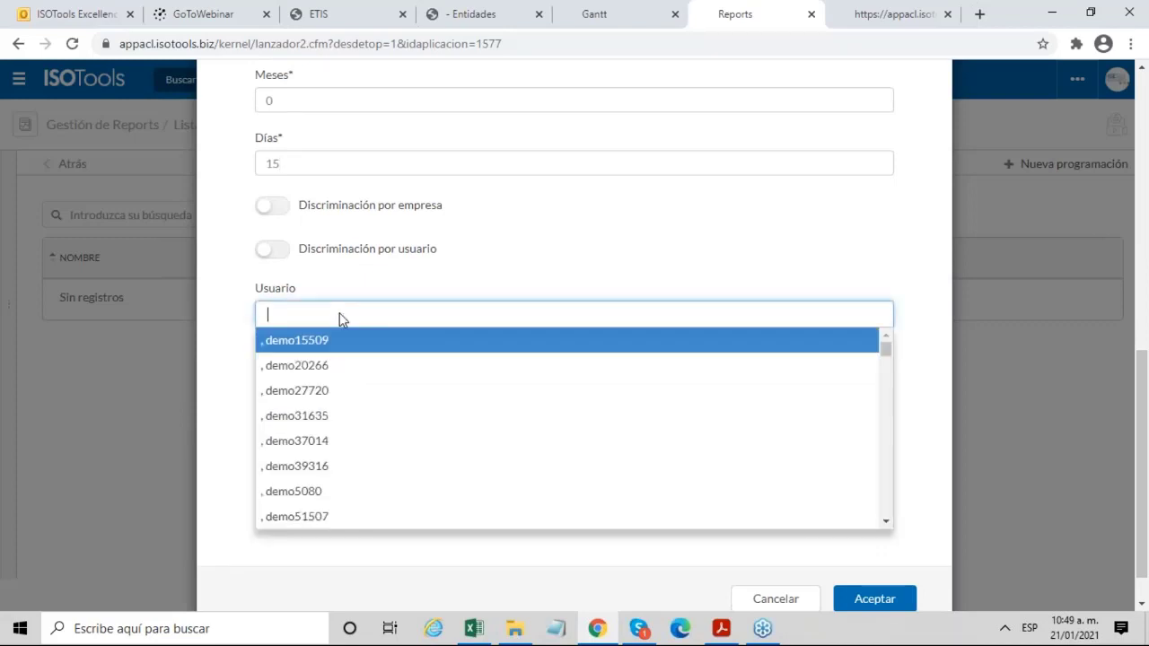
left_click(909, 266)
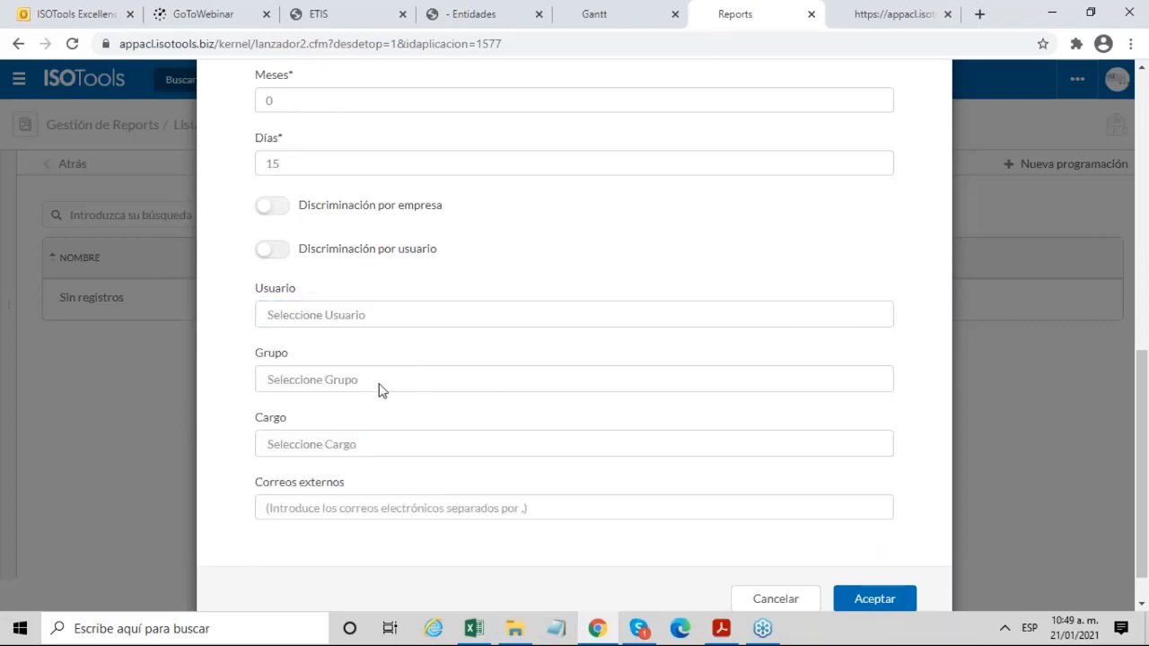
left_click(380, 380)
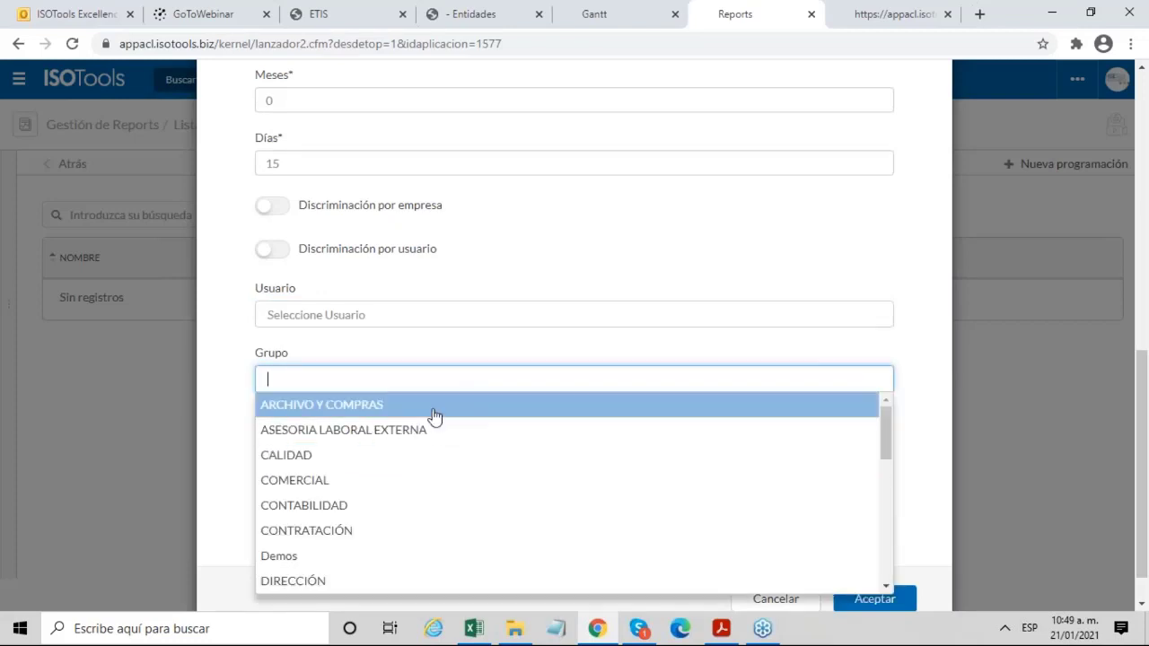
left_click(412, 455)
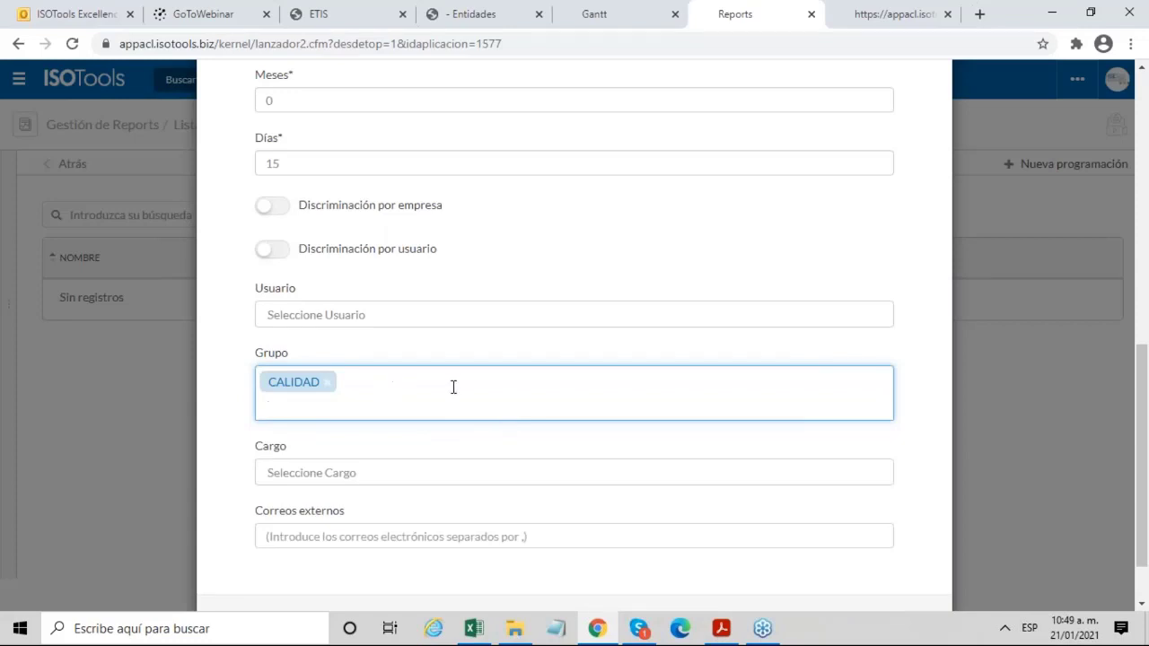
Add the positions Responsable Sistemas informaticos and Empleados Argentina as schedule recipients in Cargo.
scroll(355, 395, "down", 2)
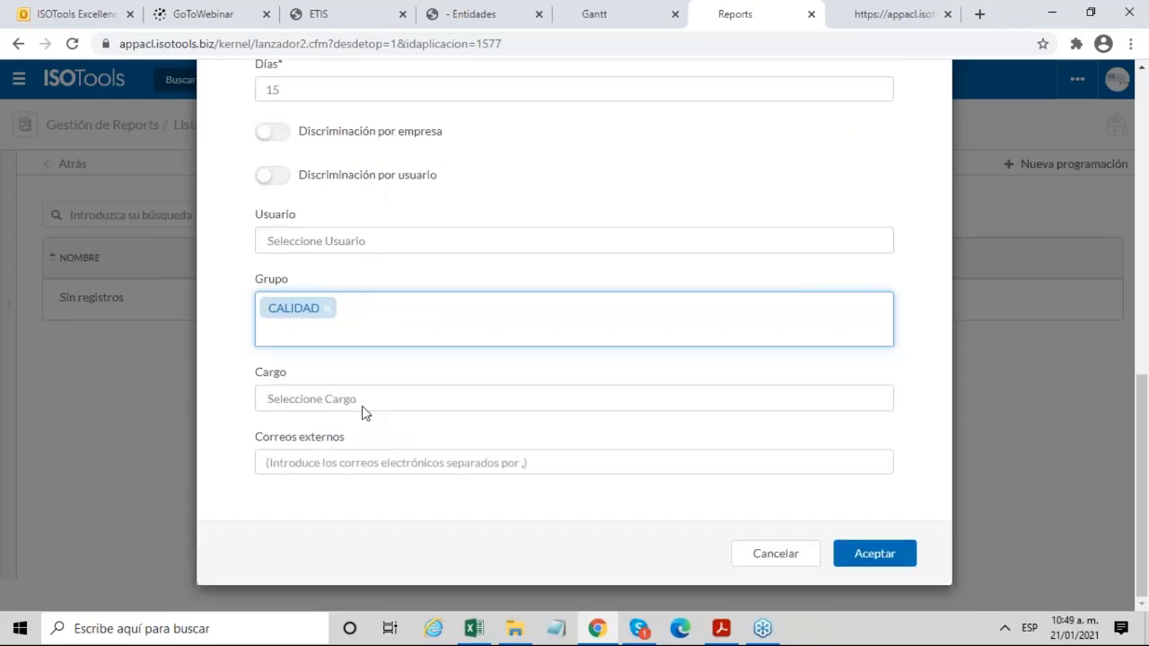
left_click(361, 401)
scroll(362, 489, "down", 3)
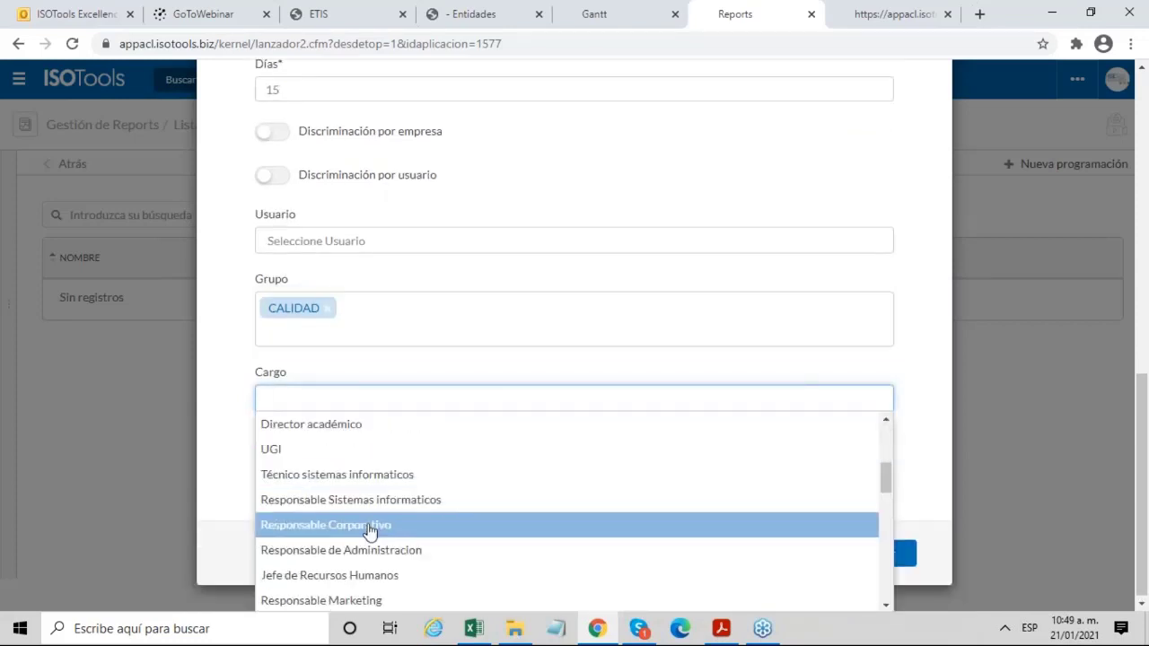
left_click(372, 499)
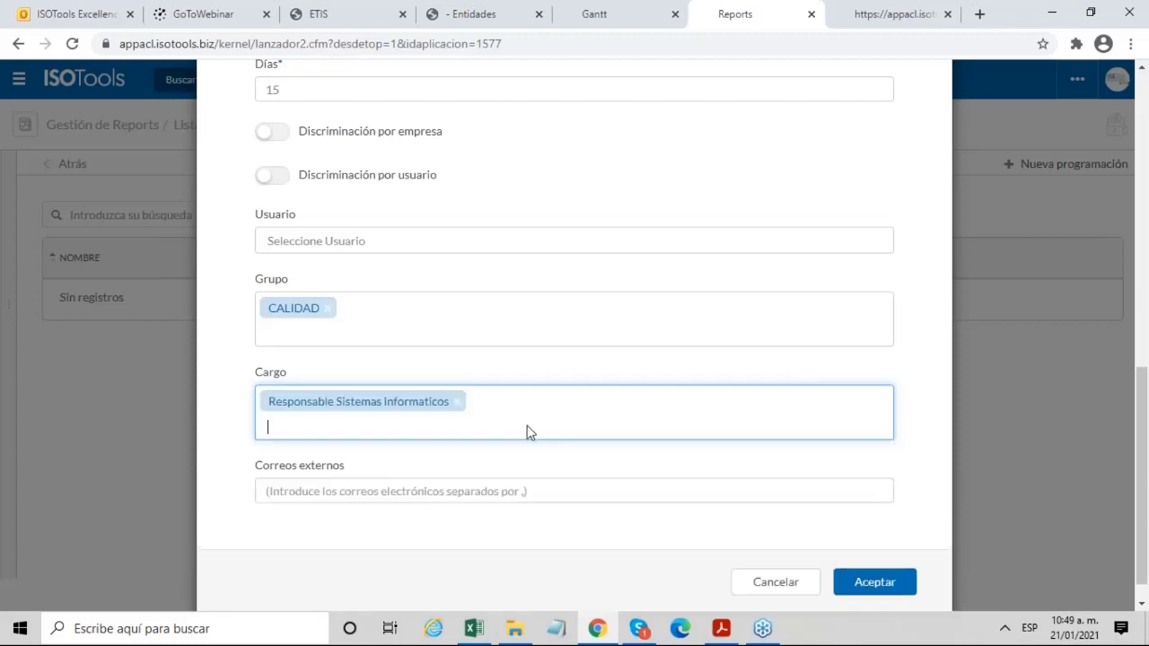
left_click(529, 431)
left_click(414, 490)
Fill in Correos externos with the suggested external e-mail entry.
left_click(422, 491)
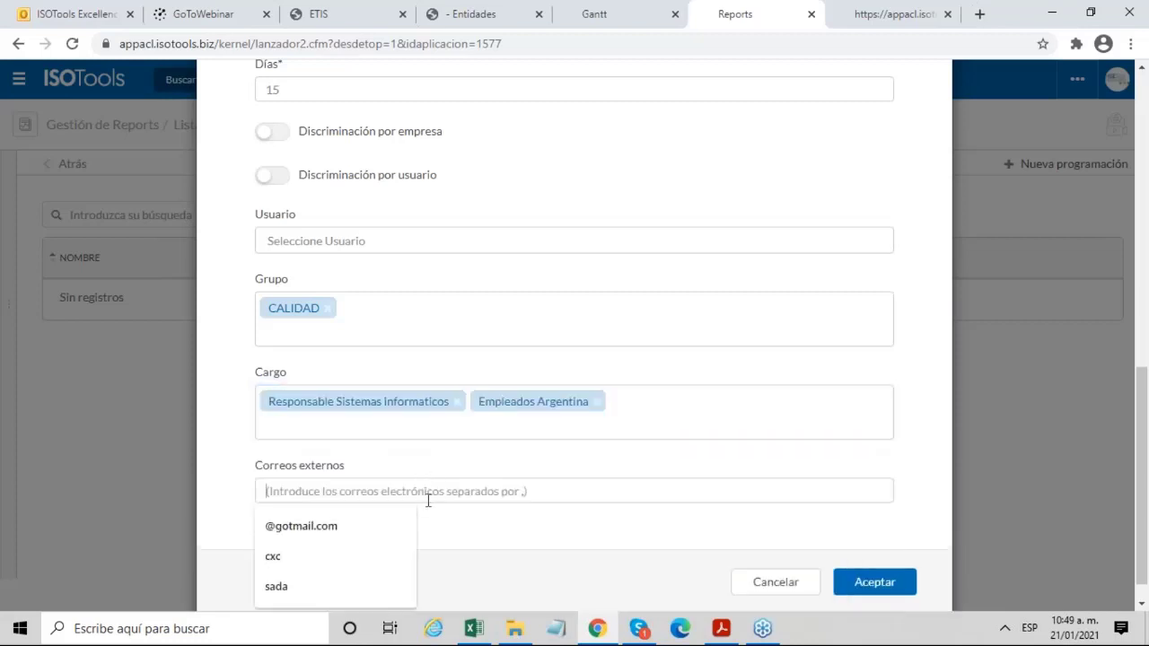
left_click(359, 525)
scroll(712, 490, "down", 1)
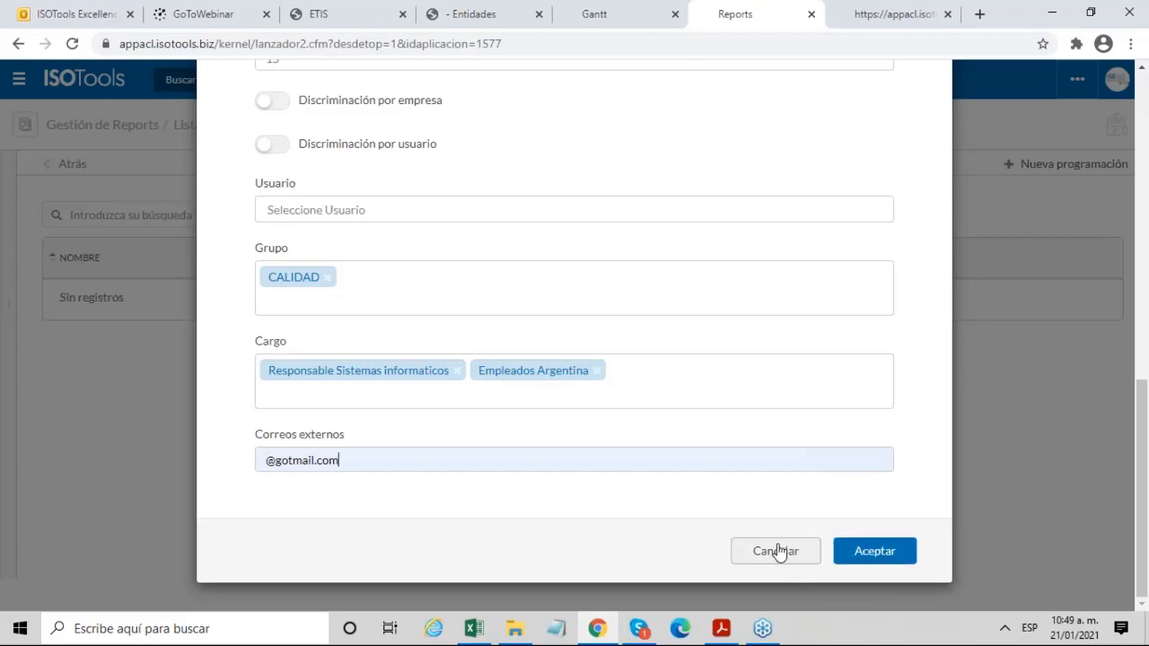
Review the completed schedule settings and cancel the schedule without saving it.
scroll(591, 209, "up", 3)
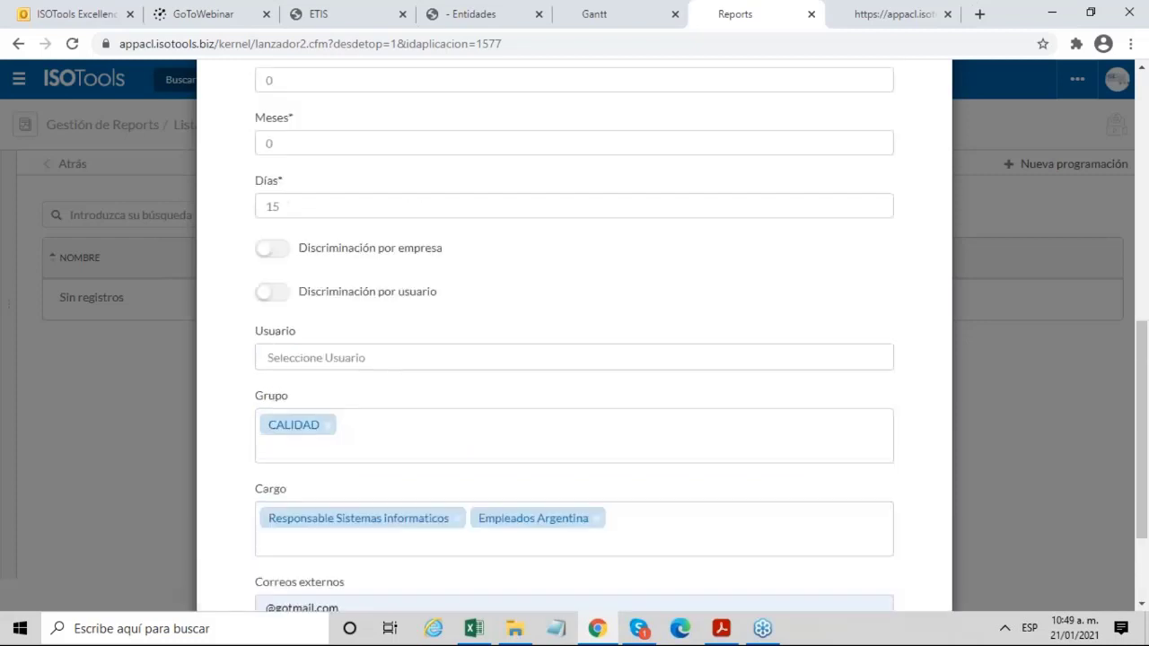
scroll(453, 293, "up", 5)
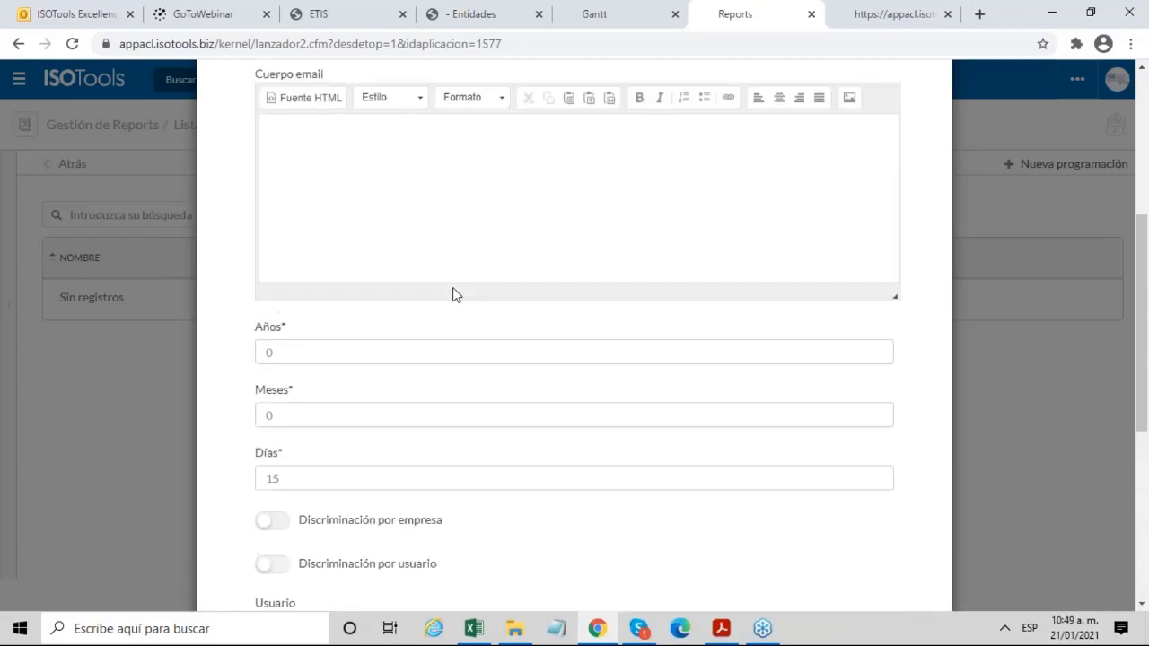
scroll(777, 337, "down", 2)
scroll(487, 333, "down", 5)
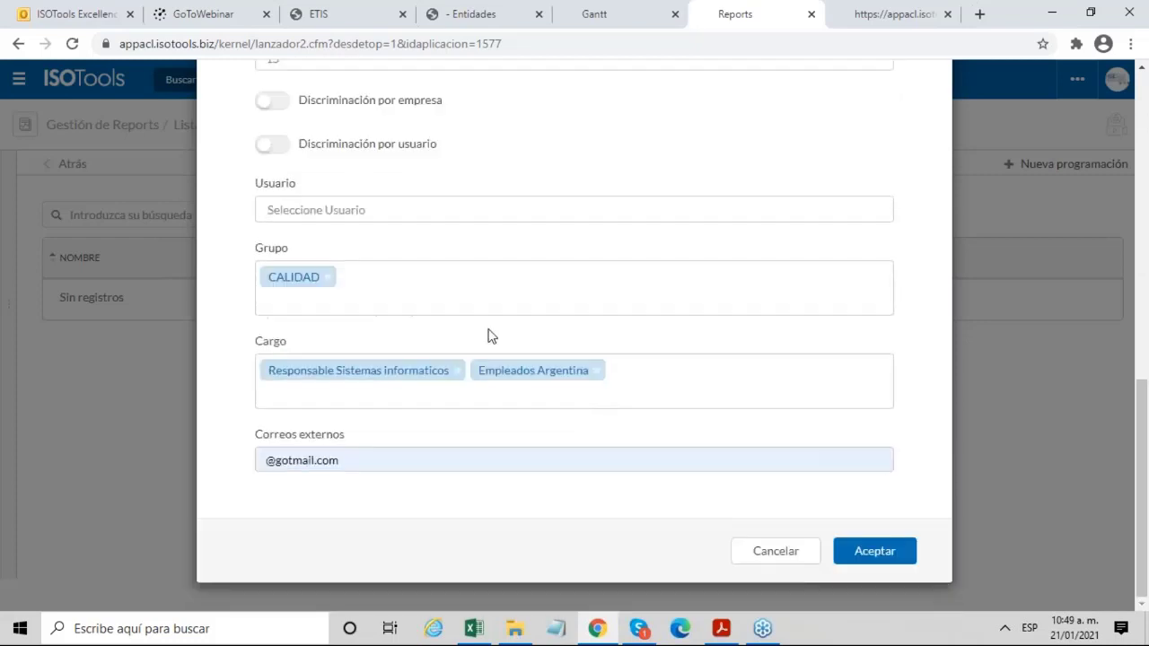
left_click(774, 549)
Open the generated Informe de Hallazgos PDF and examine its action plan table and the chart of findings per month.
left_click(902, 13)
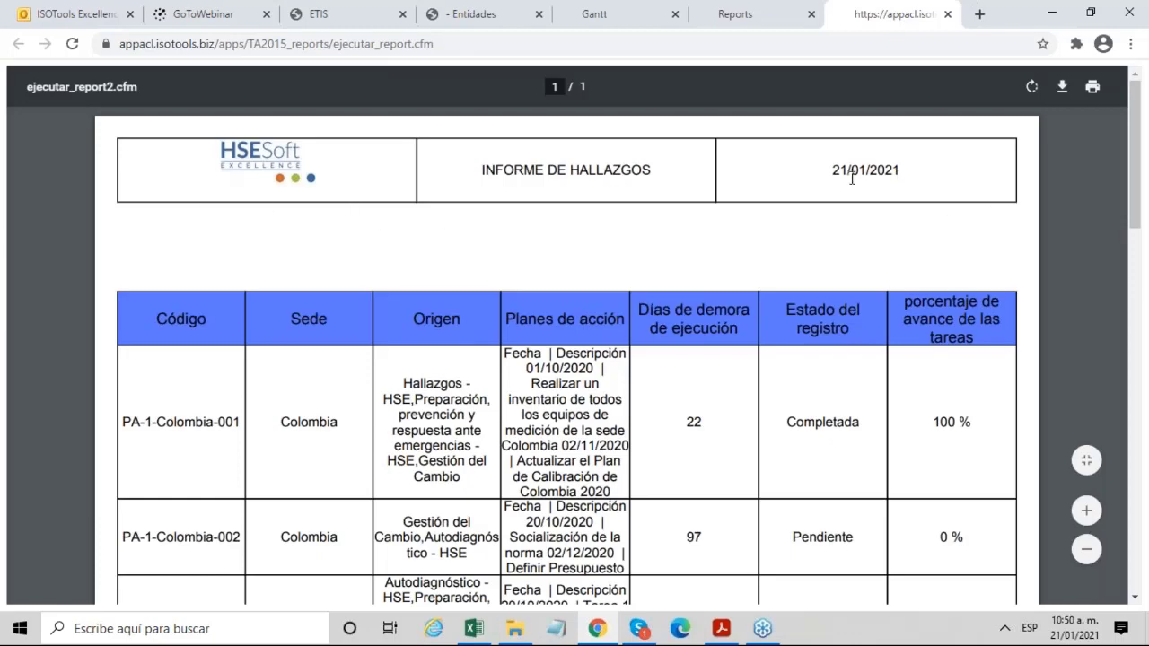
scroll(539, 243, "down", 2)
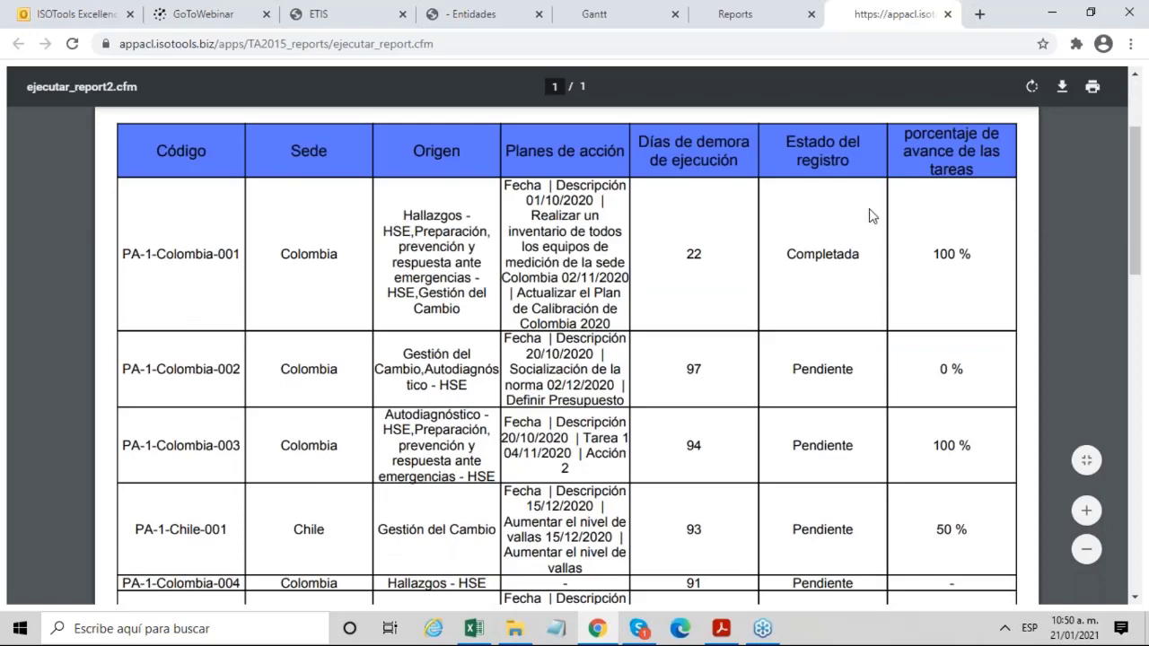
scroll(704, 348, "down", 10)
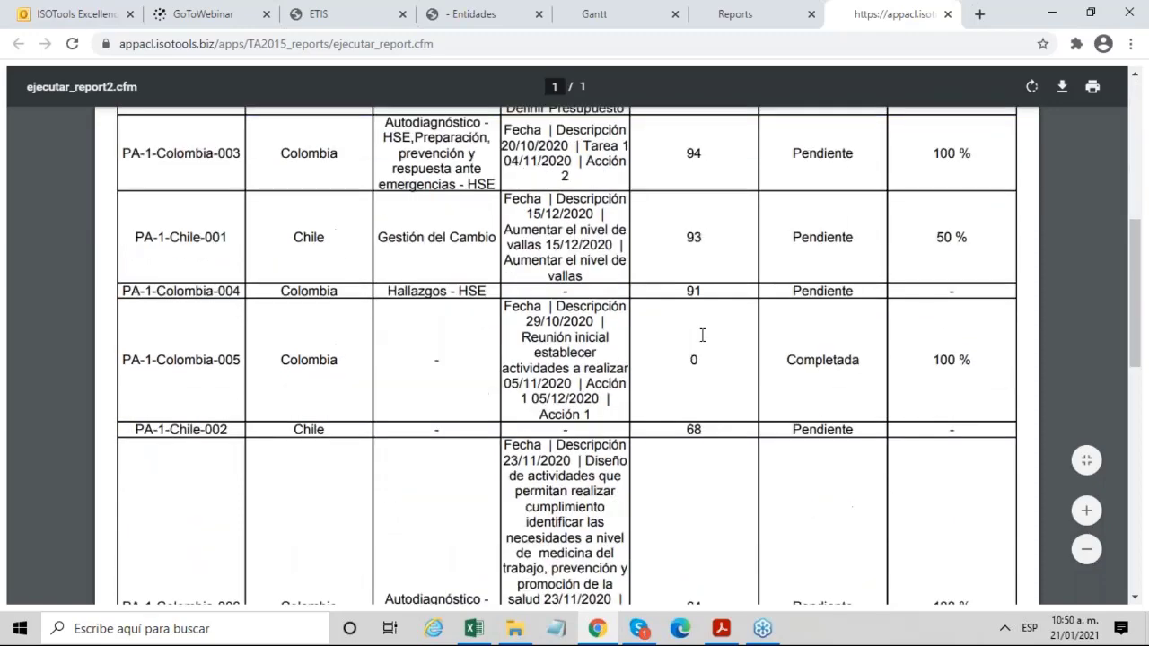
scroll(703, 335, "down", 4)
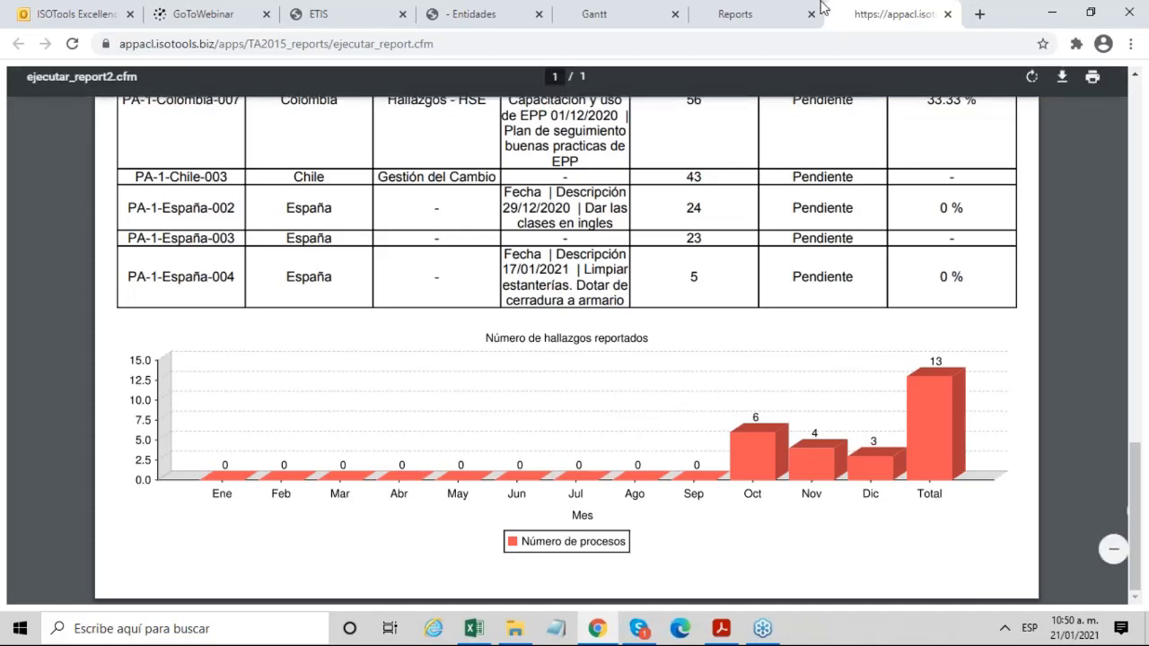
Open the Gestión de Indicadores application in place of the Gantt page.
left_click(595, 13)
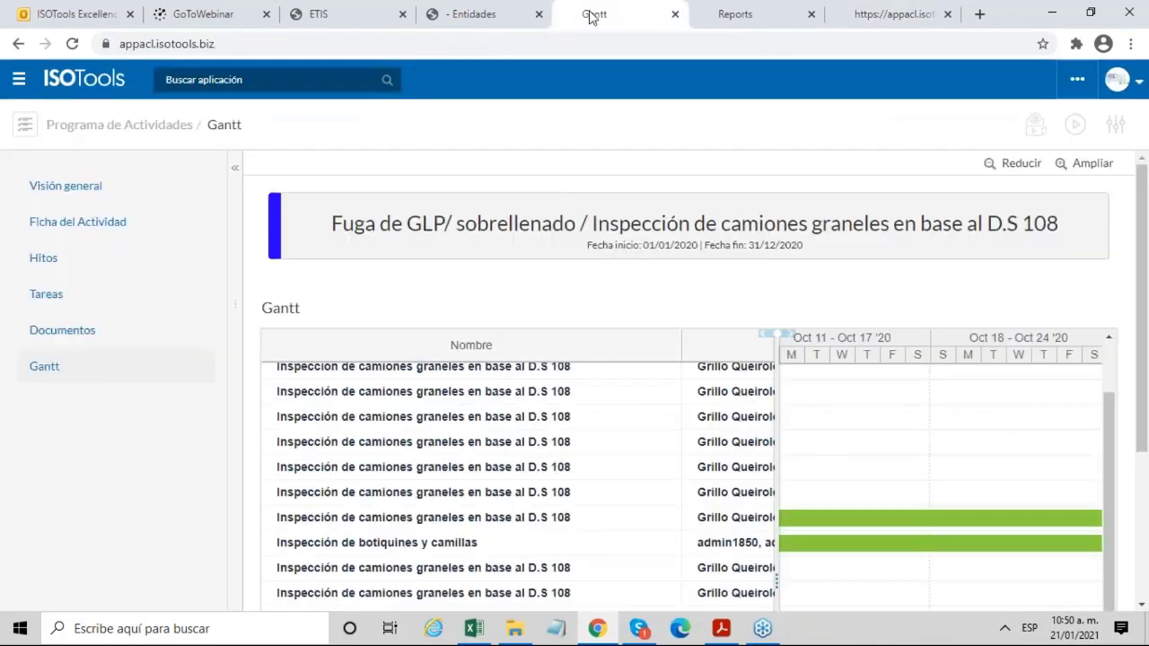
left_click(252, 79)
type("indica")
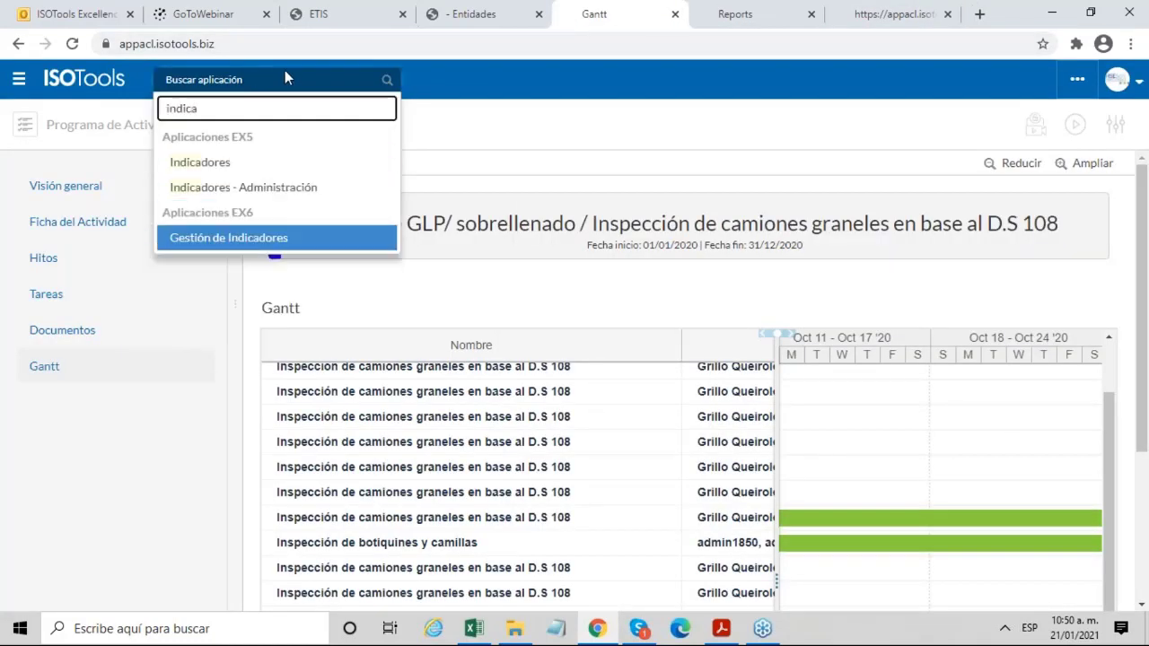
key("Return")
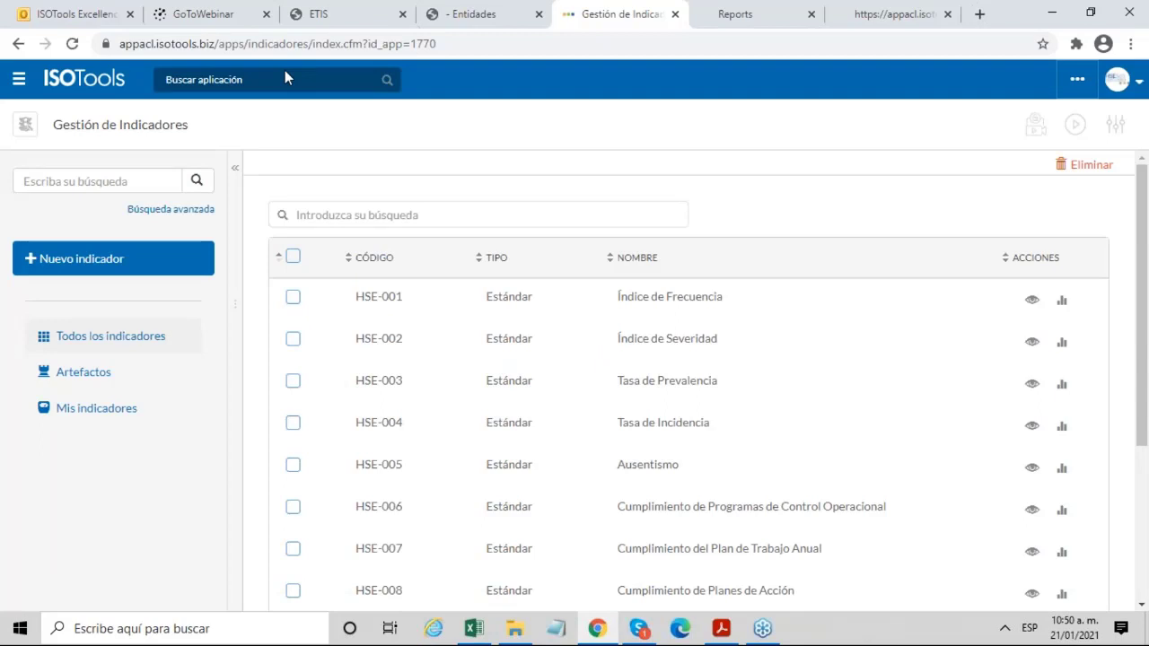
Open the measurement follow-up of Índice de Frecuencia, try to enlarge the Valores chart, and examine the 2020 values and compliance charts.
left_click(1067, 305)
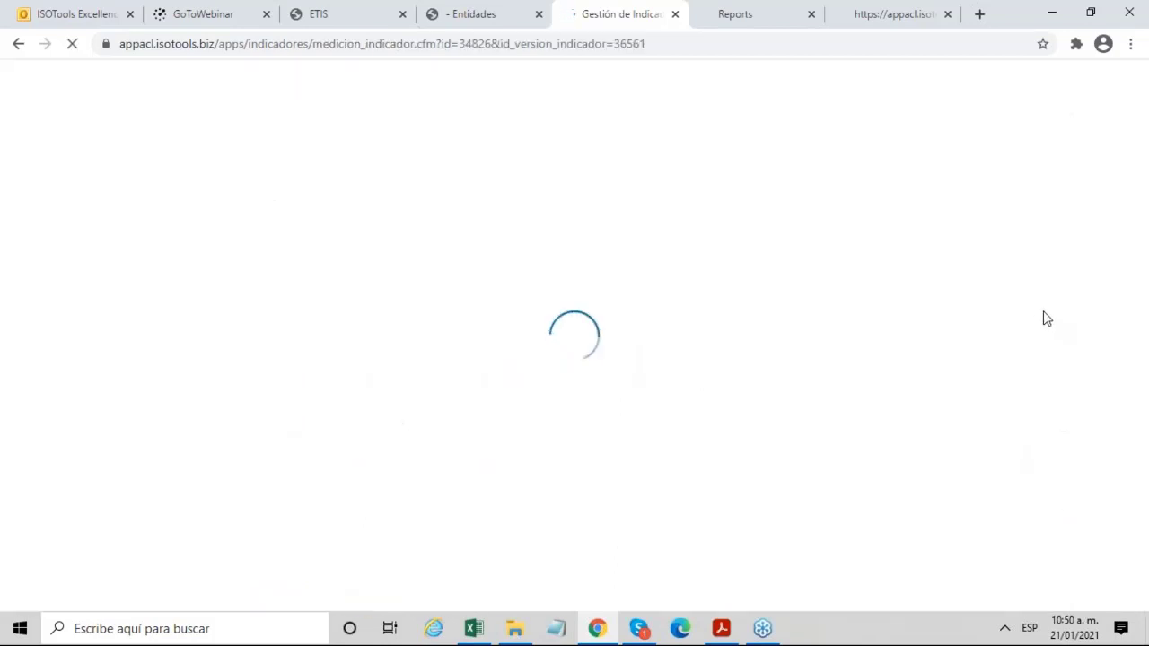
scroll(528, 409, "down", 2)
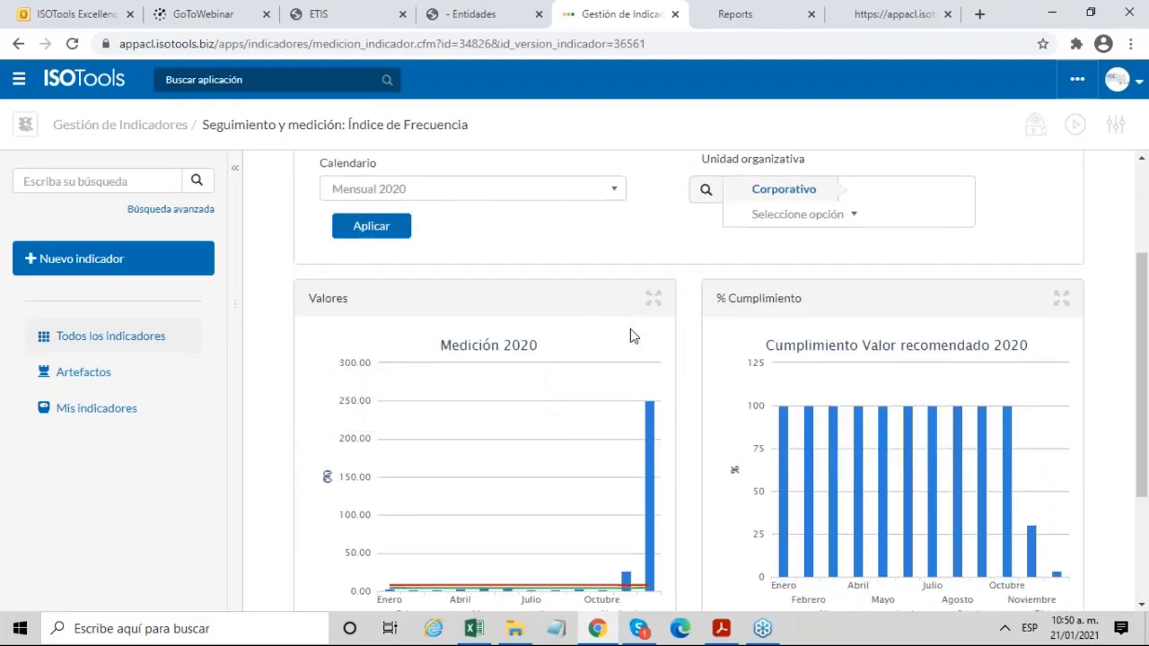
left_click(656, 302)
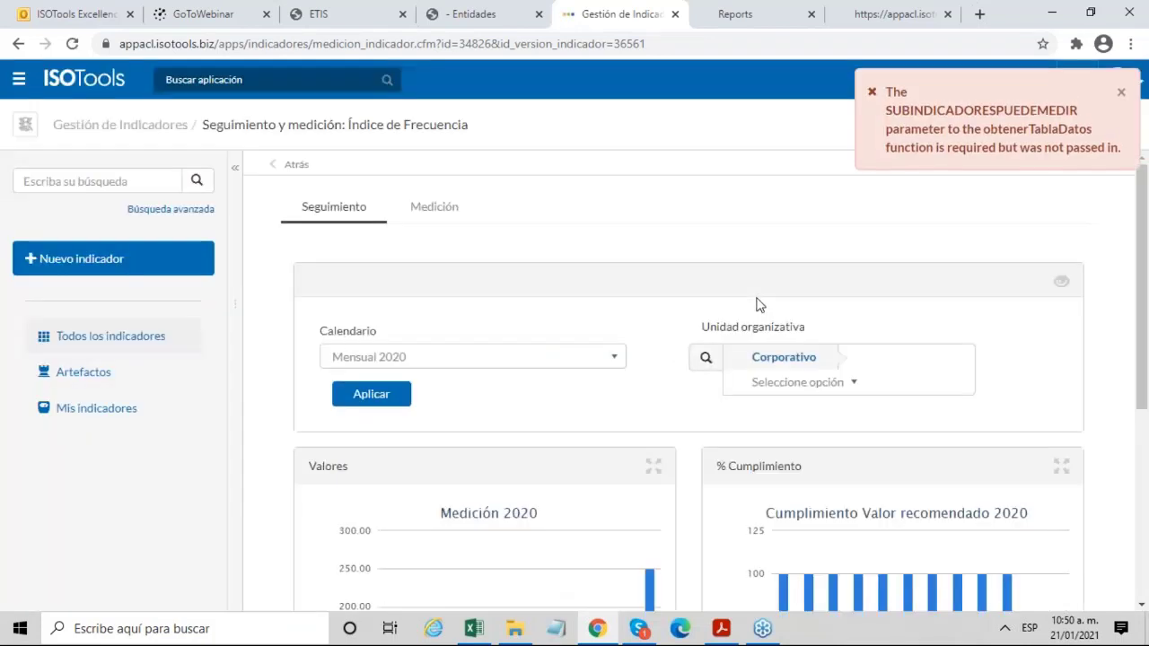
scroll(752, 301, "down", 4)
left_click(1121, 94)
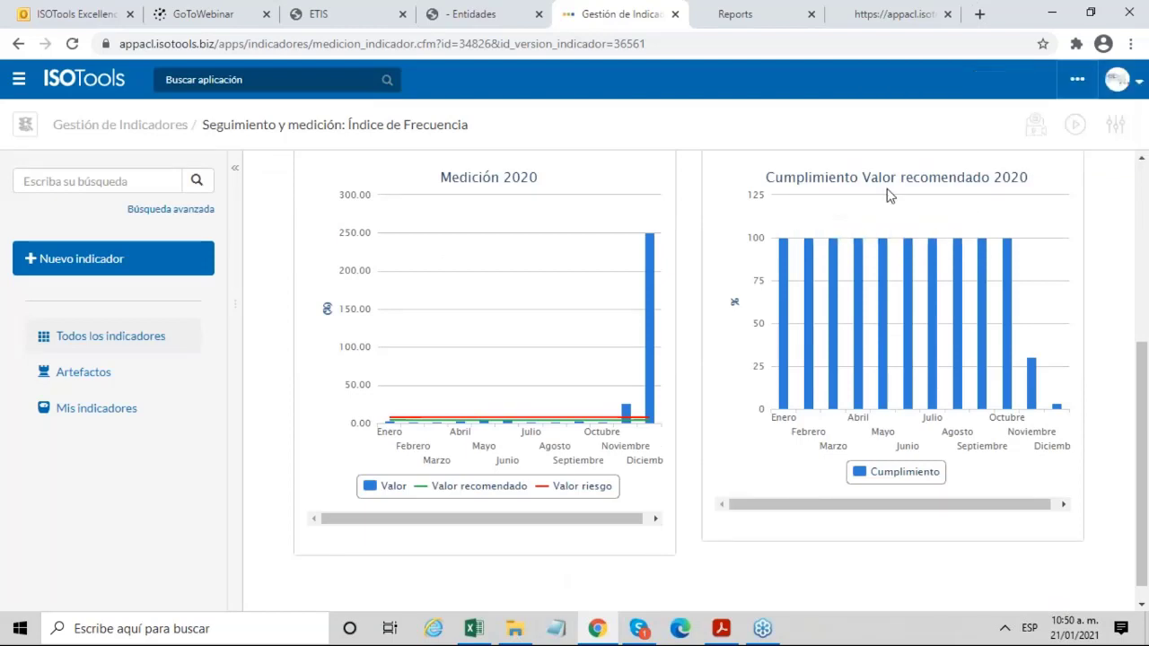
scroll(618, 302, "up", 1)
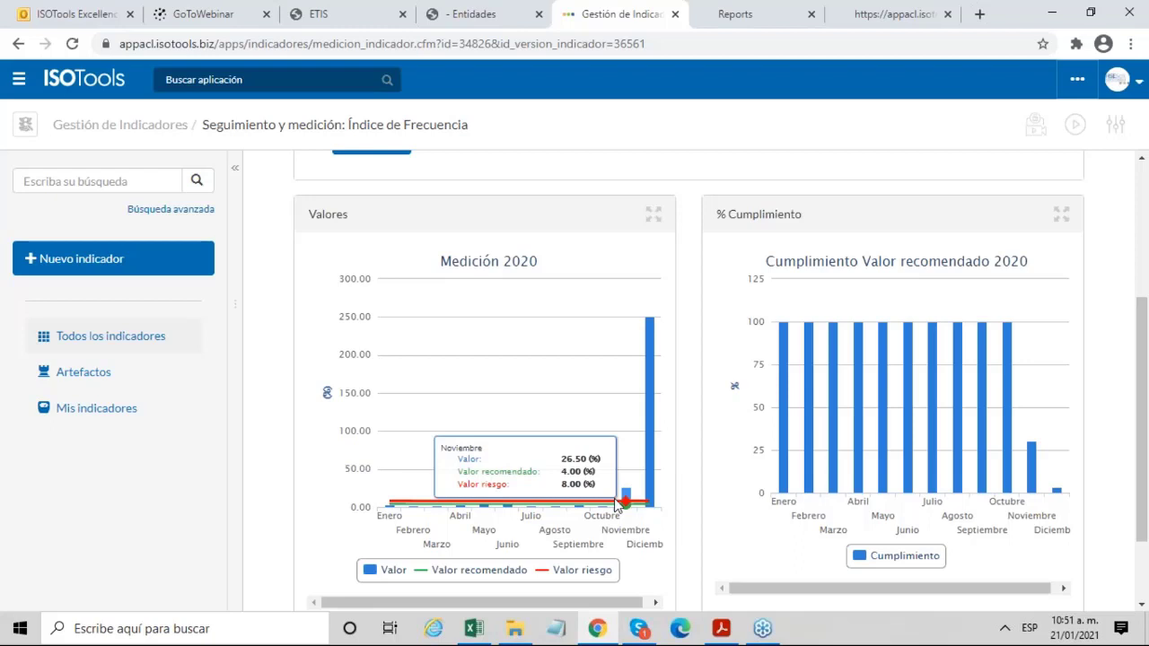
Open the Dashboard application, dismiss the translation offer and reload the page.
left_click(269, 79)
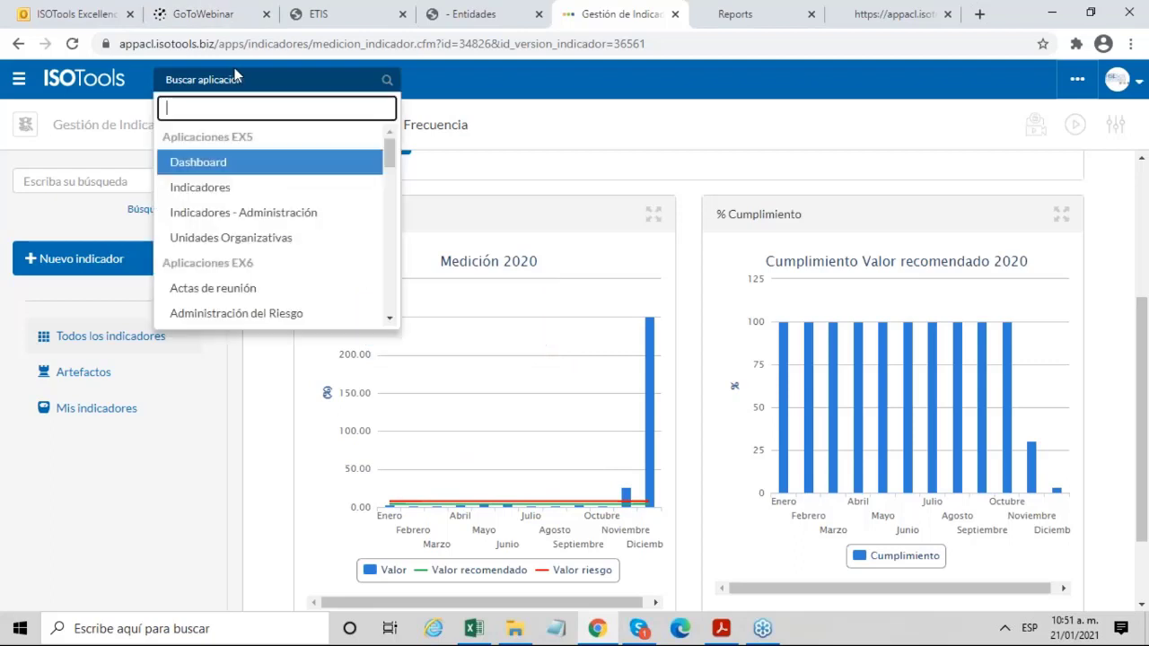
type("das")
left_click(215, 218)
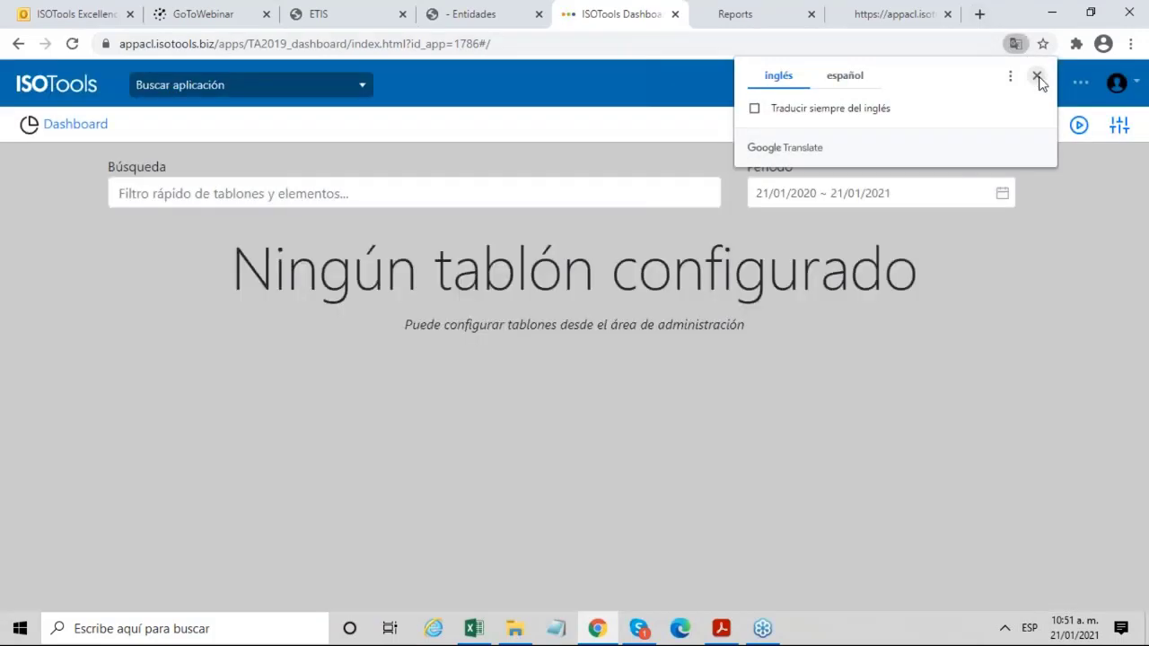
left_click(1036, 76)
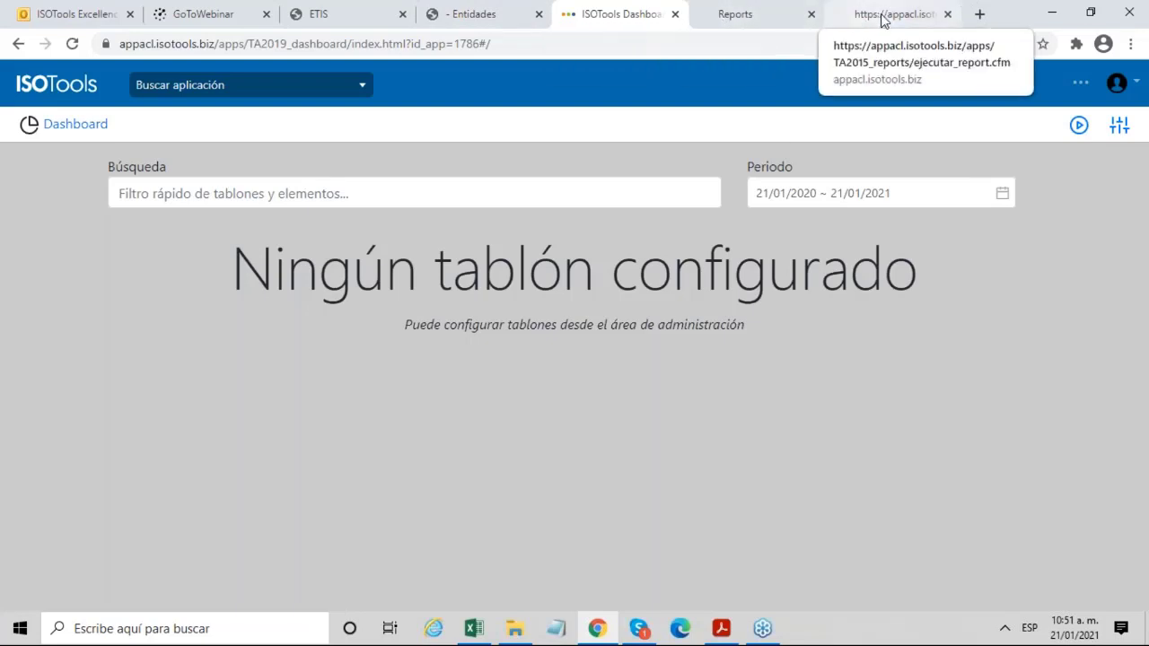
left_click(548, 44)
key("Return")
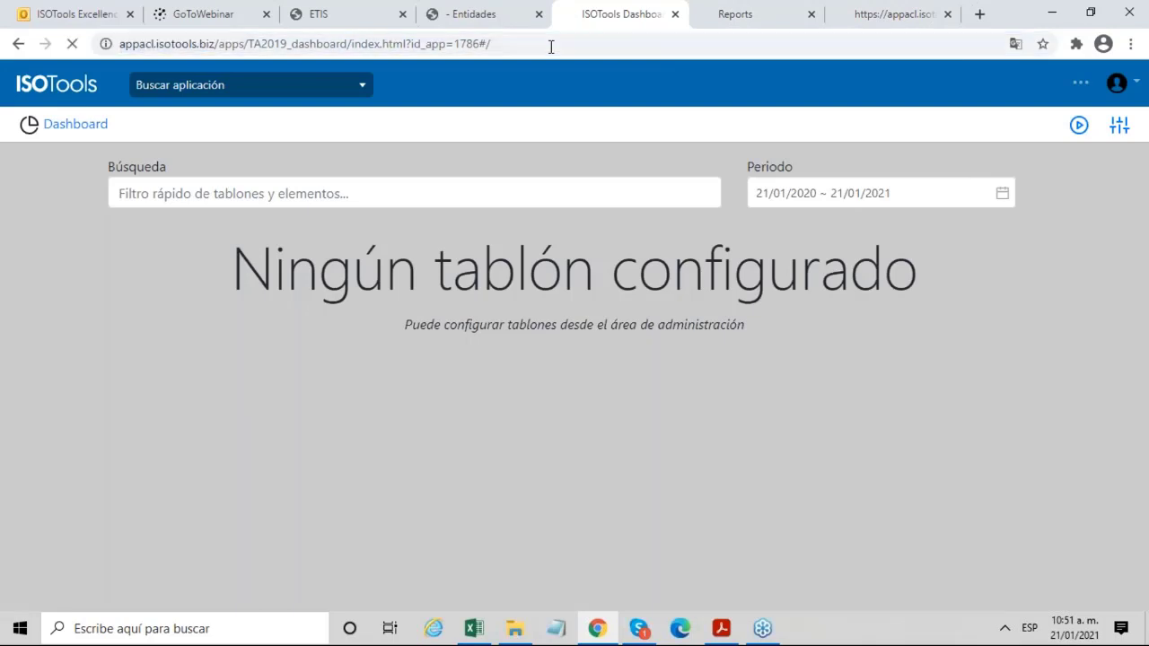
left_click(1007, 632)
left_click(1004, 631)
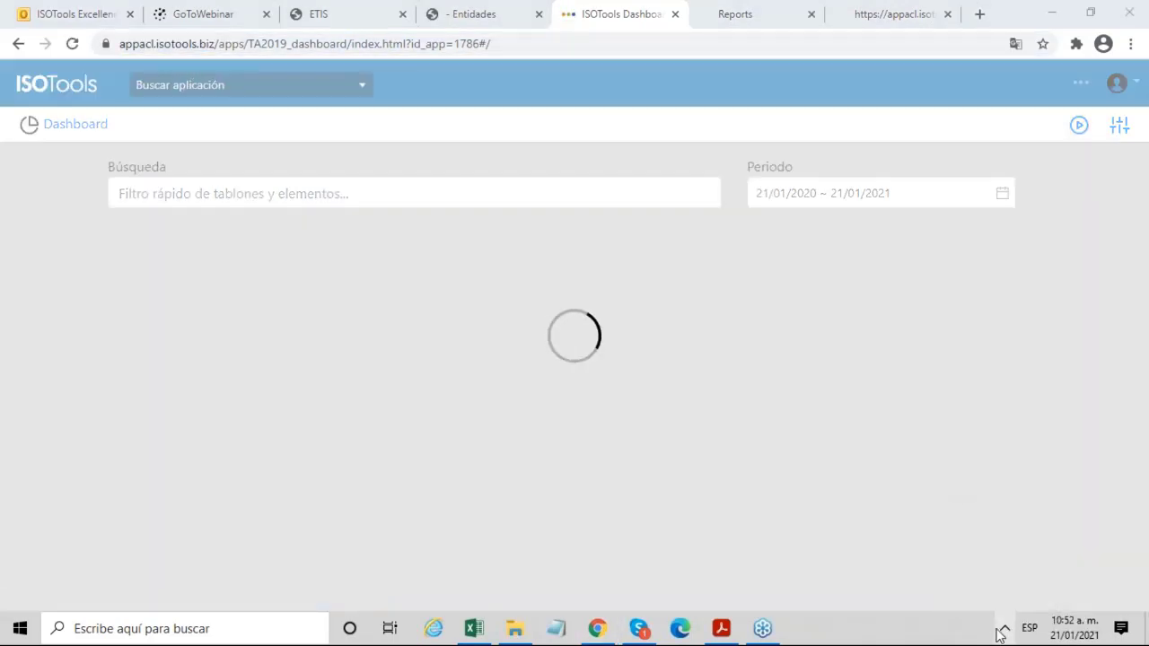
Examine the dashboard's indicator charts under Perspectiva de Resultados and Perspectiva de Procesos Internos, through % Ejecución del Plan de Emergencias.
scroll(625, 201, "down", 1)
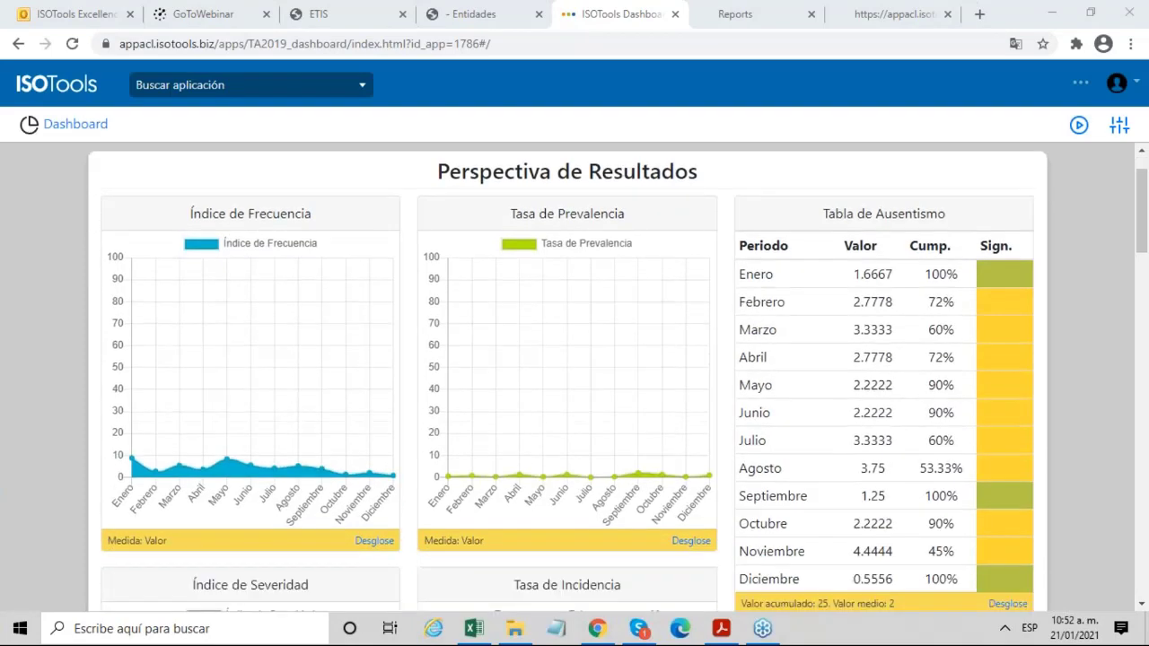
left_click_drag(703, 166, 430, 144)
scroll(225, 317, "down", 1)
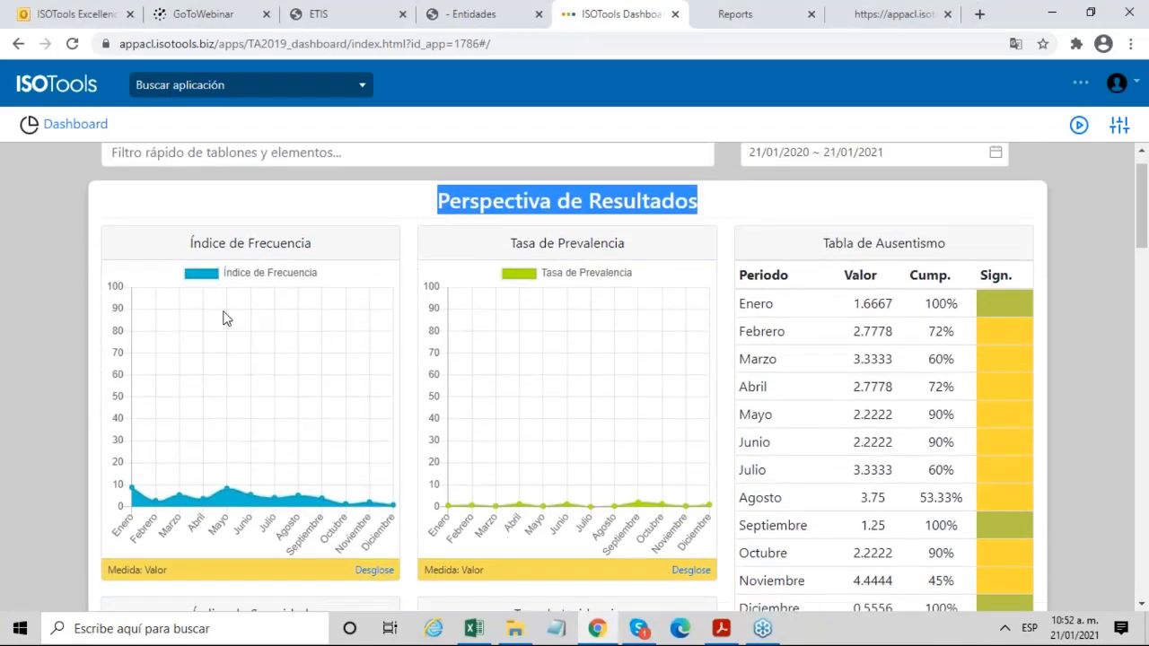
scroll(680, 375, "down", 4)
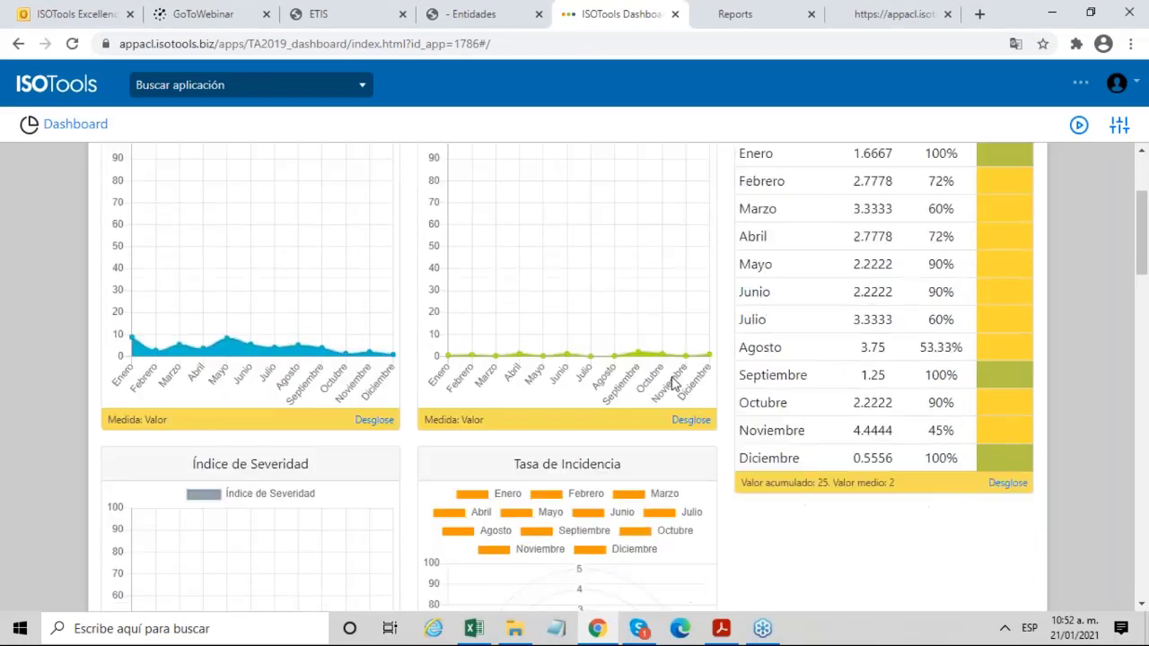
scroll(679, 375, "down", 2)
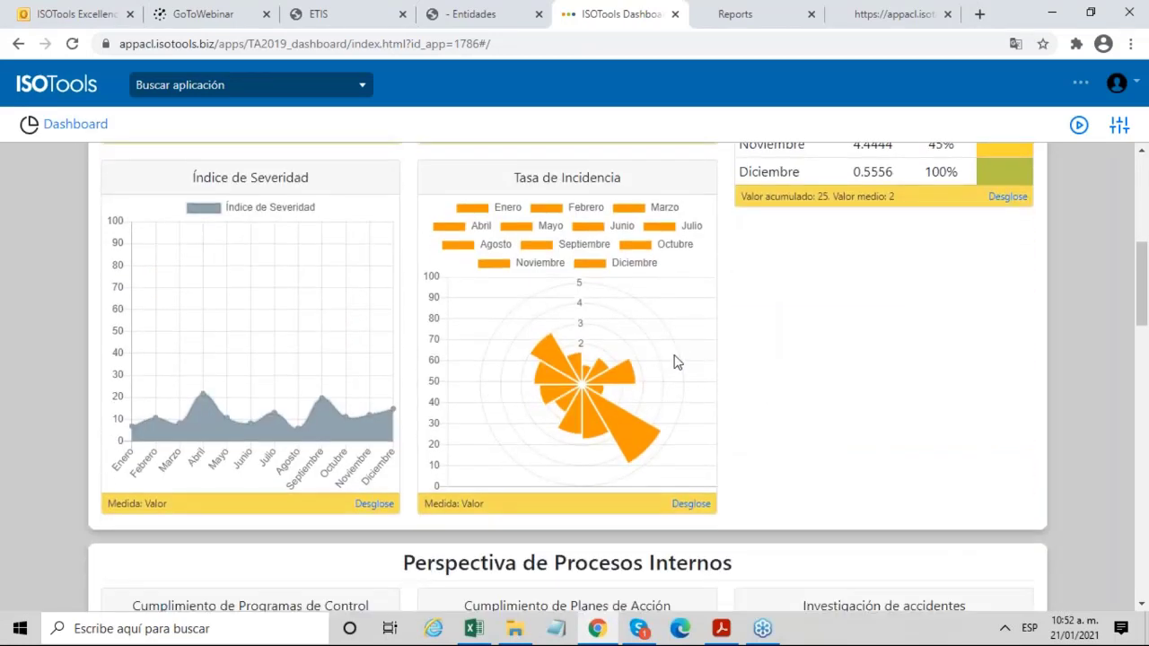
scroll(672, 357, "down", 1)
left_click_drag(736, 350, 399, 350)
scroll(323, 349, "down", 4)
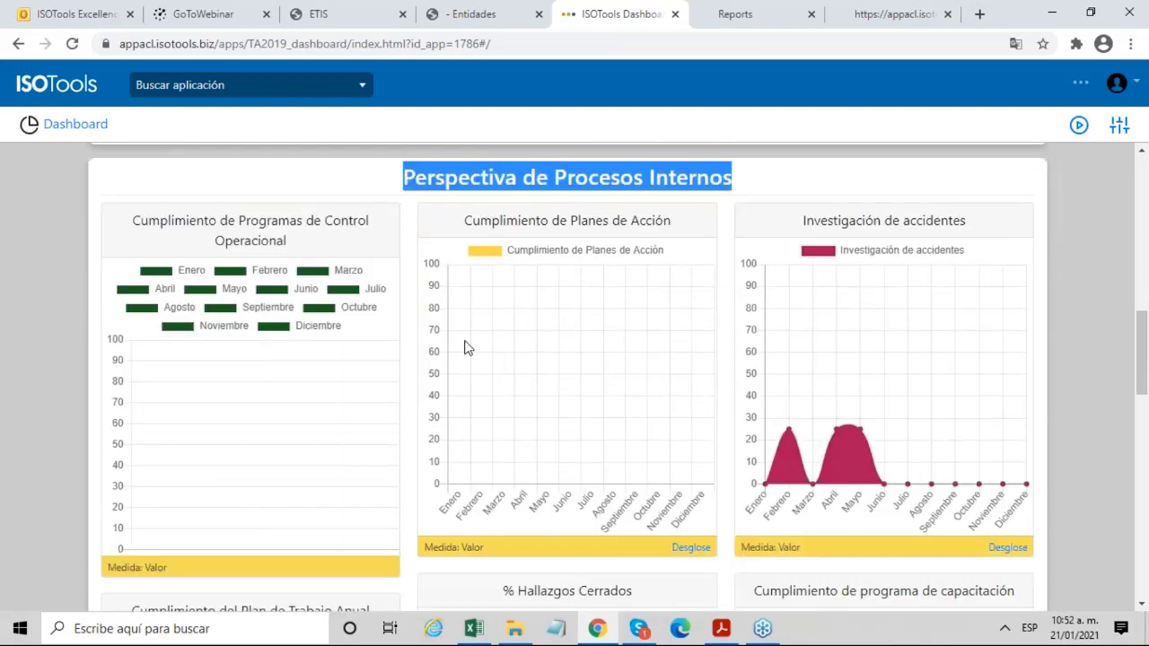
scroll(569, 337, "down", 7)
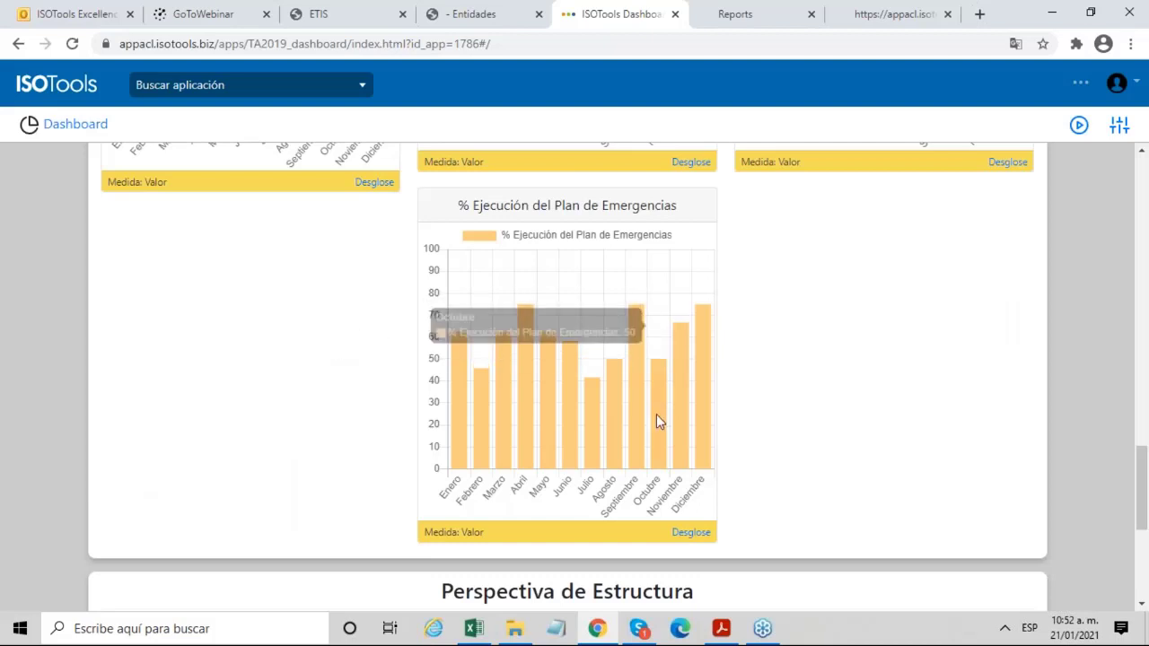
scroll(656, 416, "down", 3)
scroll(655, 415, "up", 2)
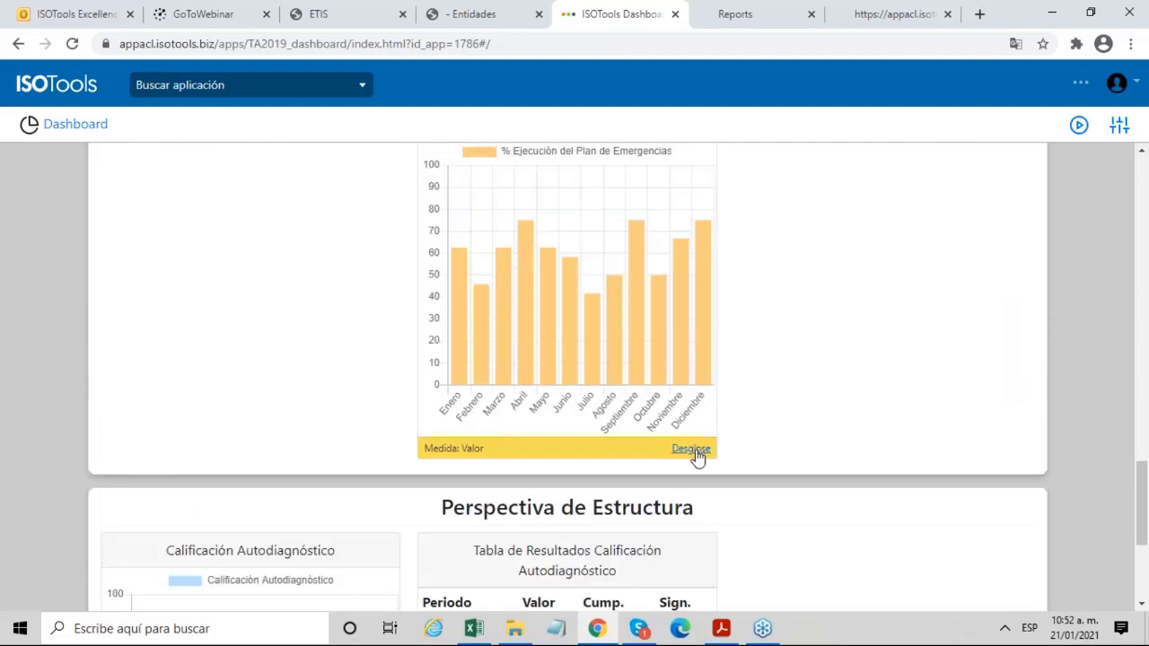
Open the breakdown of % Ejecución del Plan de Emergencias by organizational unit and review Colombia, España, Perú and Chile.
left_click(692, 447)
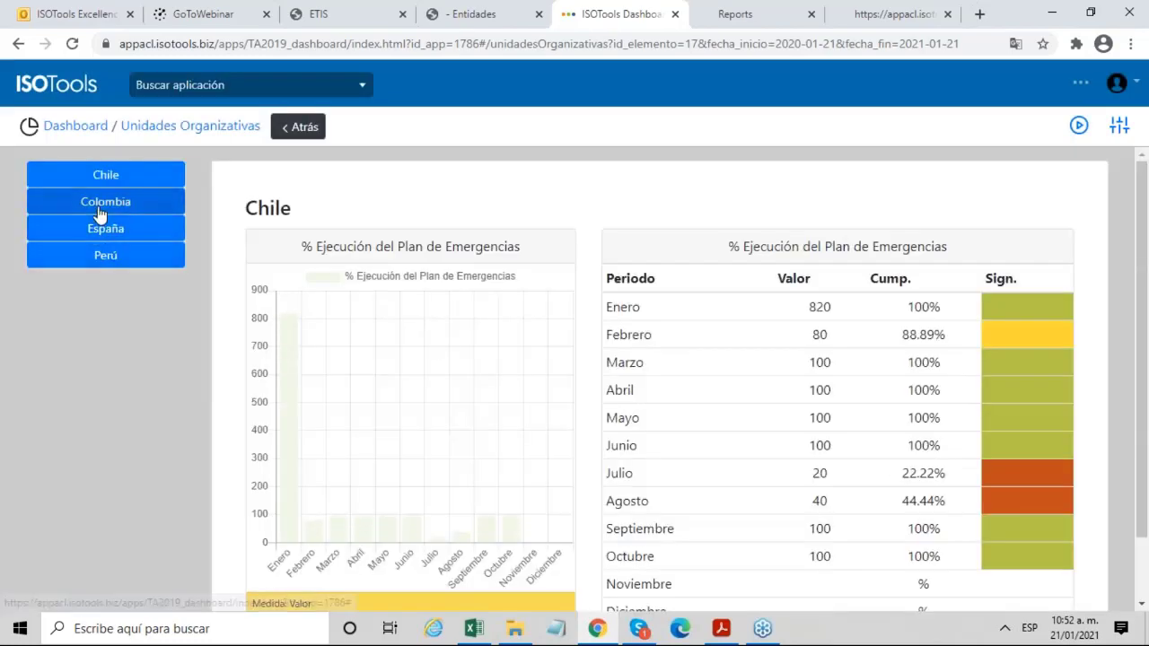
left_click(103, 205)
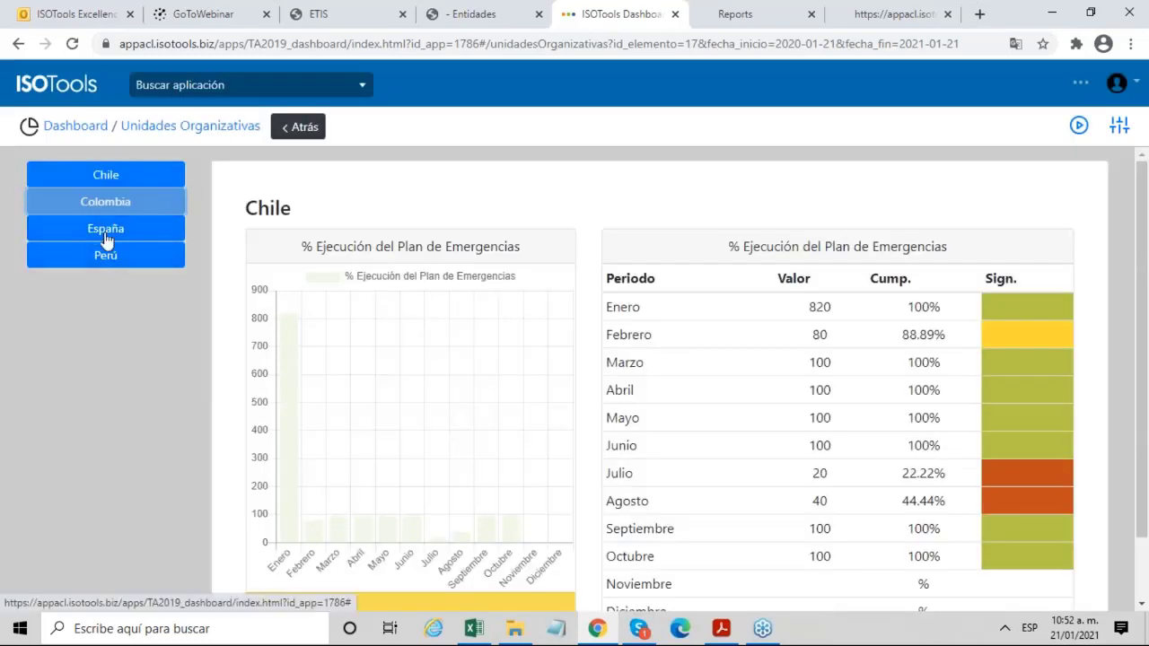
left_click(108, 235)
left_click(107, 258)
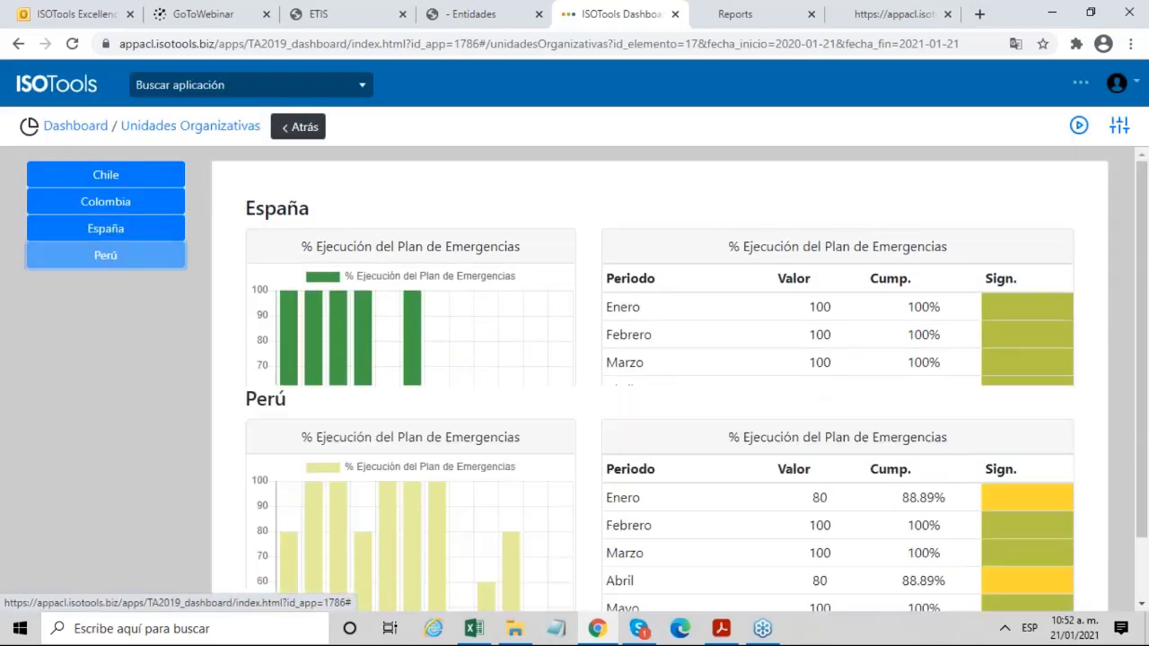
left_click(109, 230)
left_click(99, 201)
left_click(105, 174)
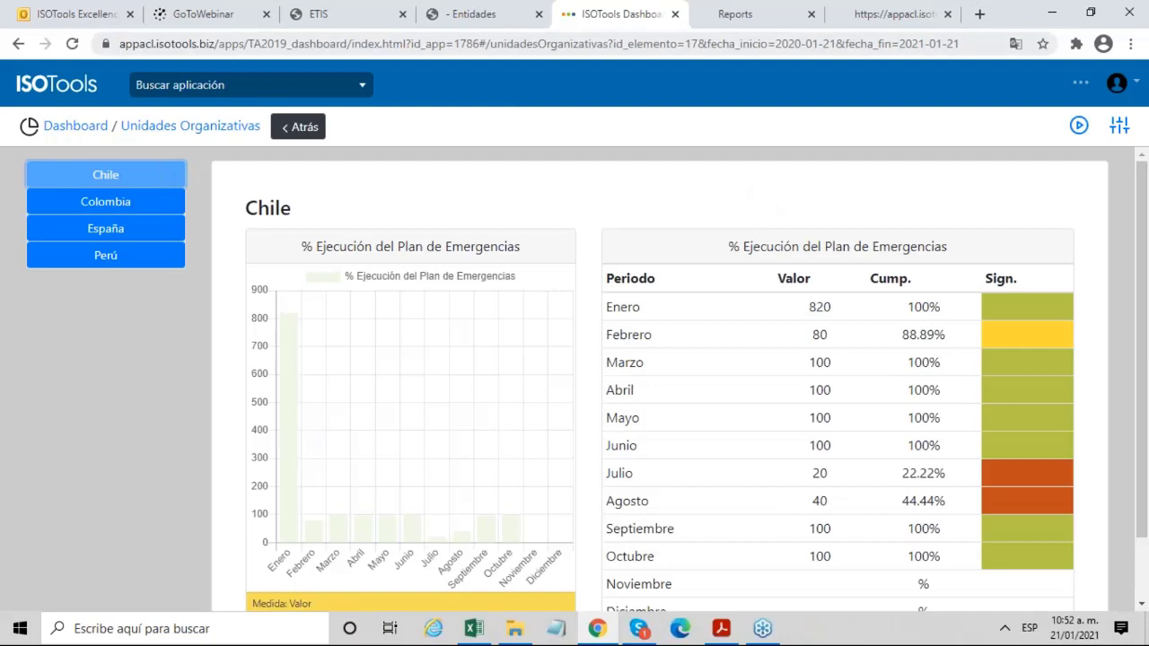
Find the Business Intelligence application with the search text "busin" and open it.
left_click(224, 89)
type("busin")
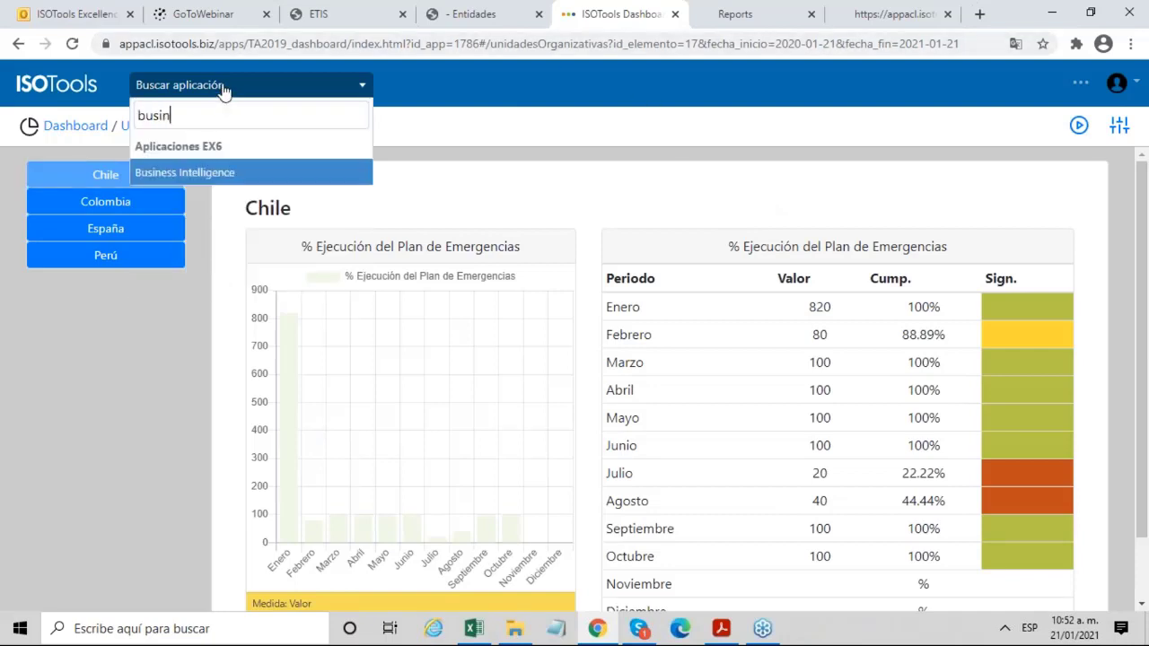
key("Return")
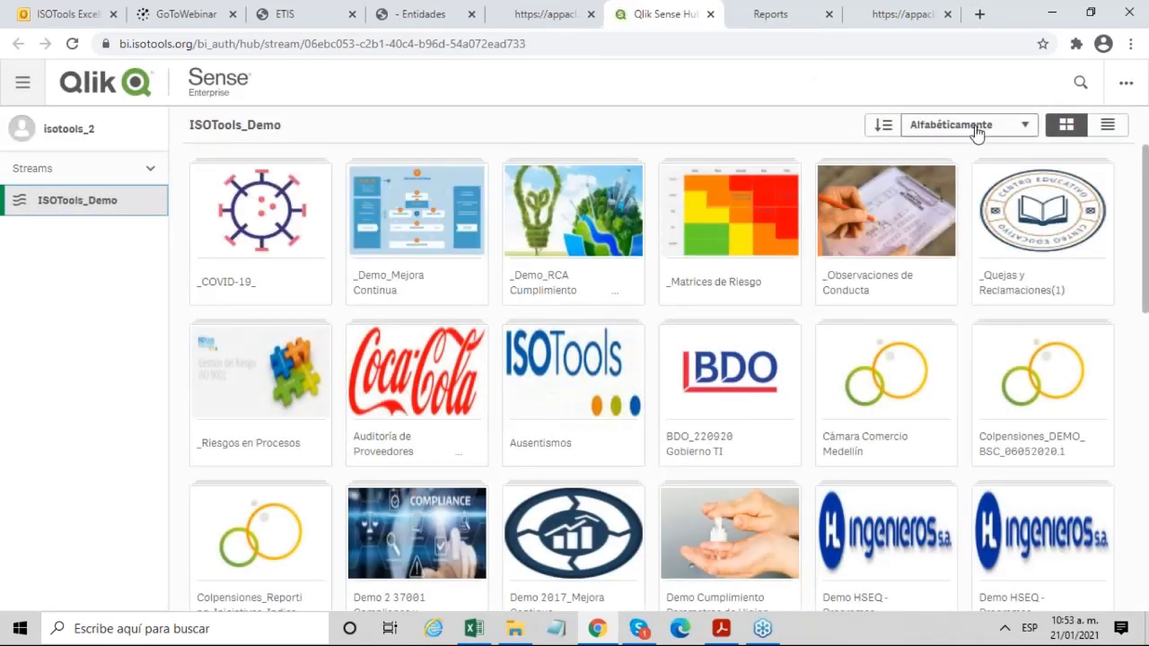
Sort the ISOTools_Demo stream in Qlik Sense by Fecha de publicación and open the HSE - Incidentes - Webinar app.
left_click(975, 128)
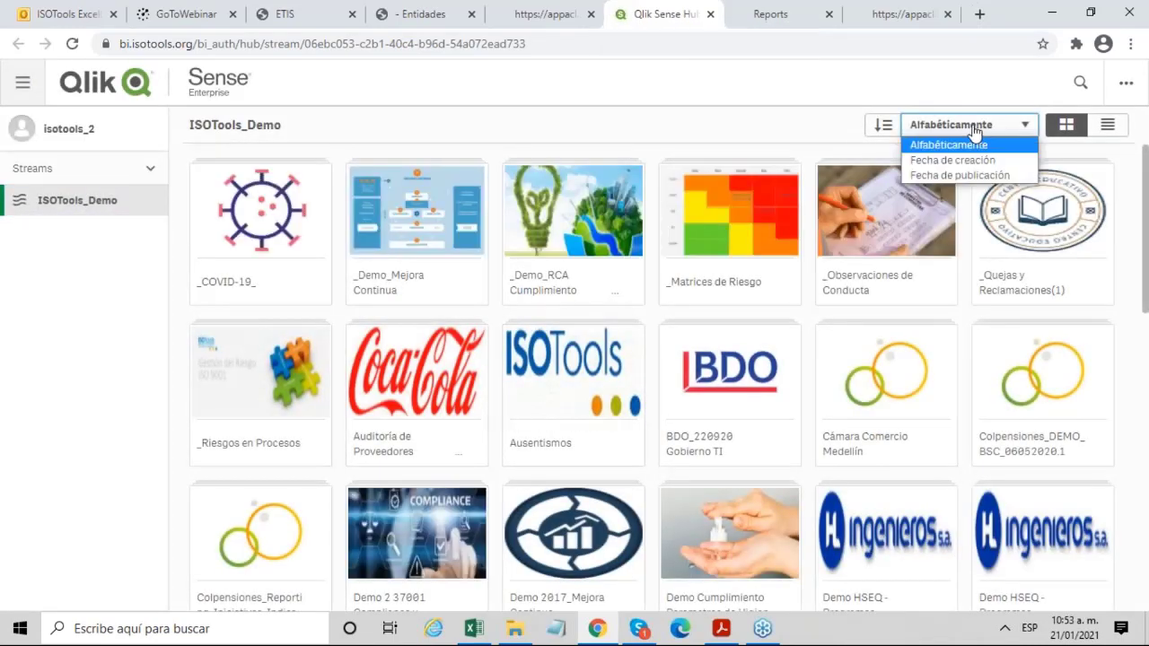
left_click(959, 175)
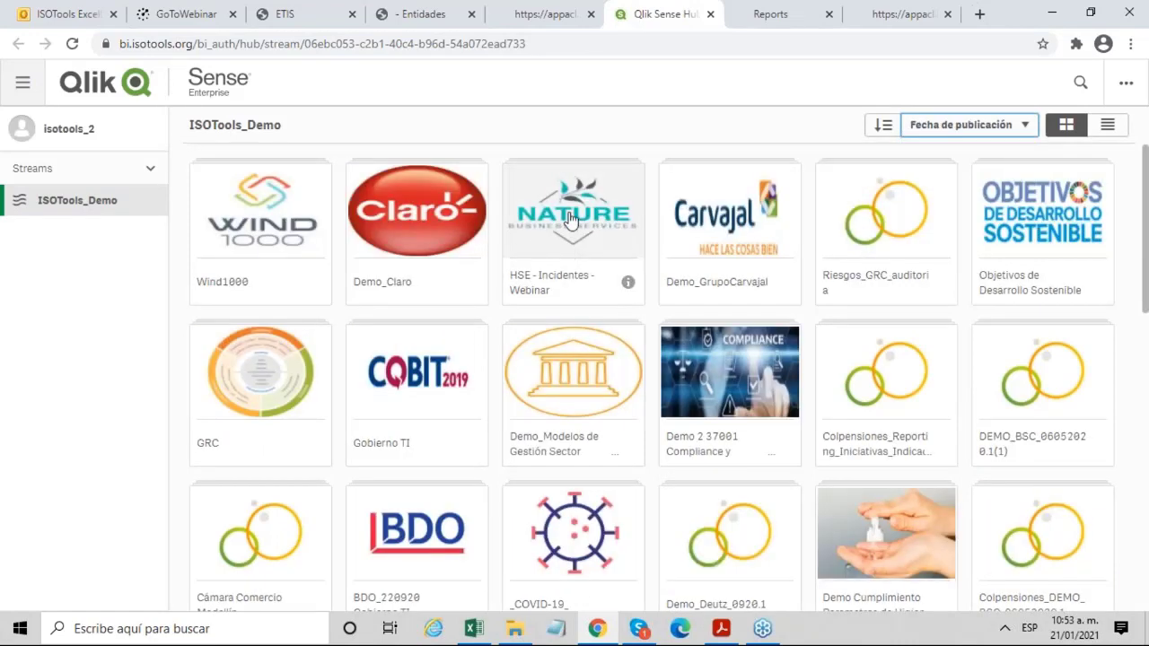
left_click(519, 228)
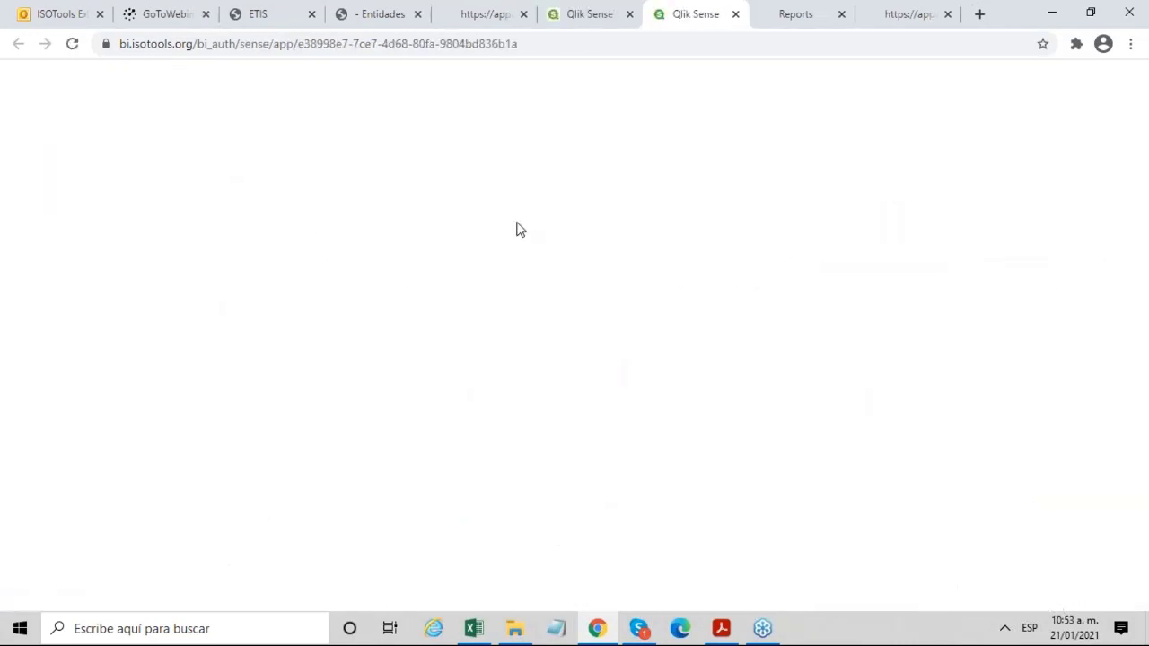